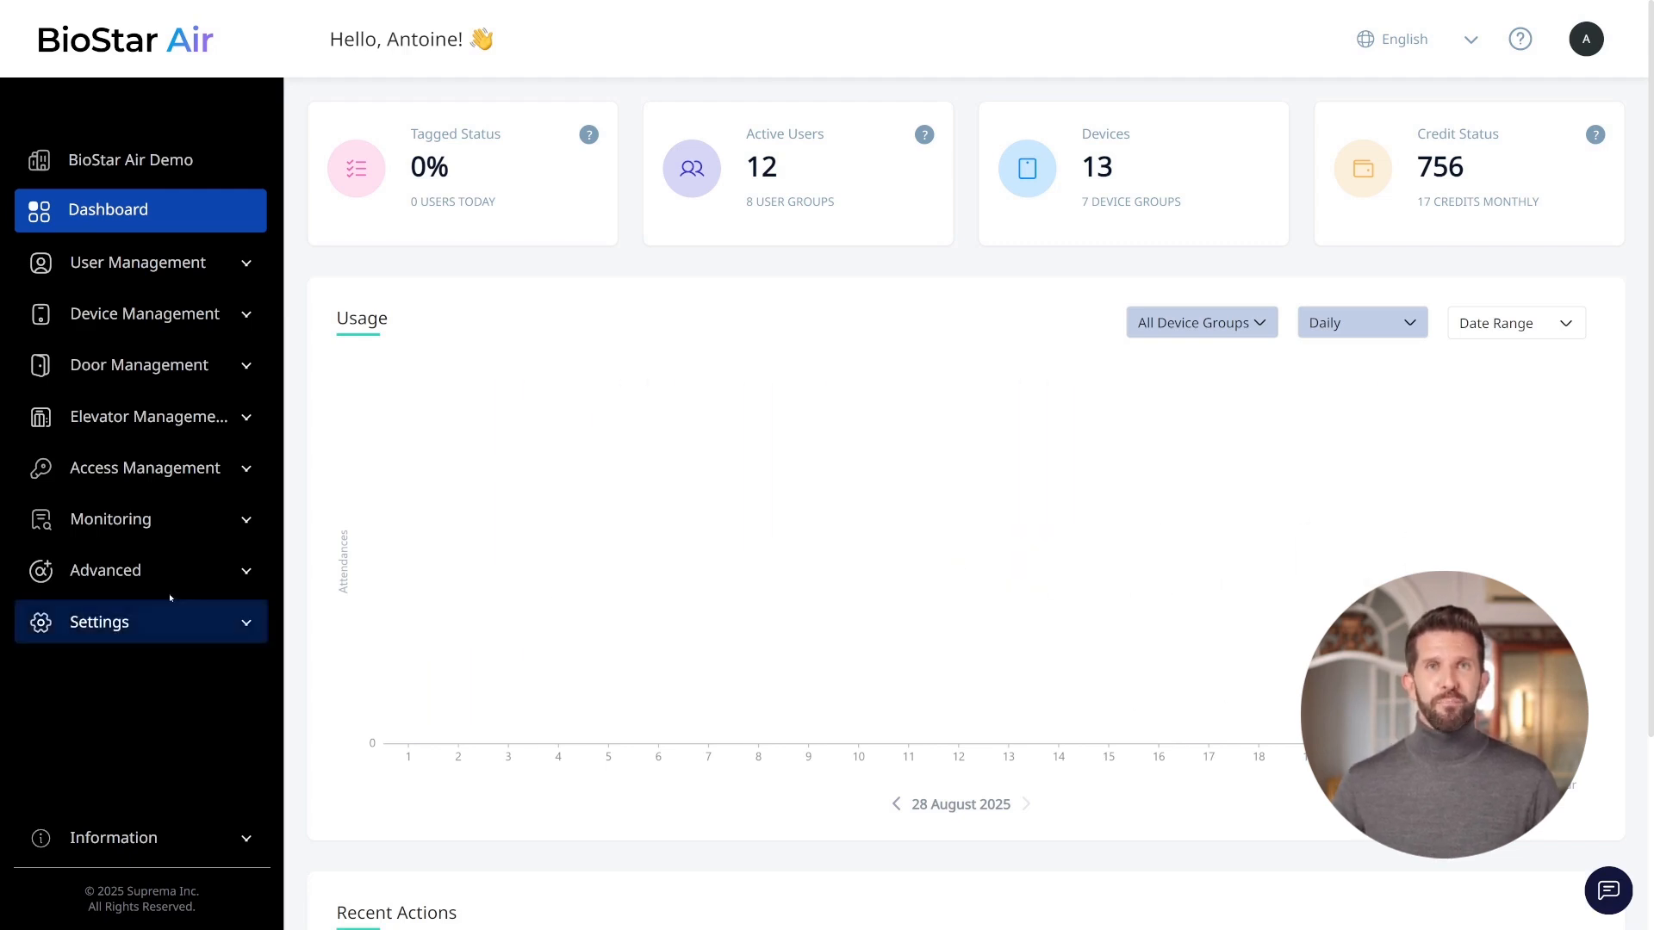
Open the Audit Logs report settings and enter Demo Audit Logs Report as the new report's name.
click(101, 520)
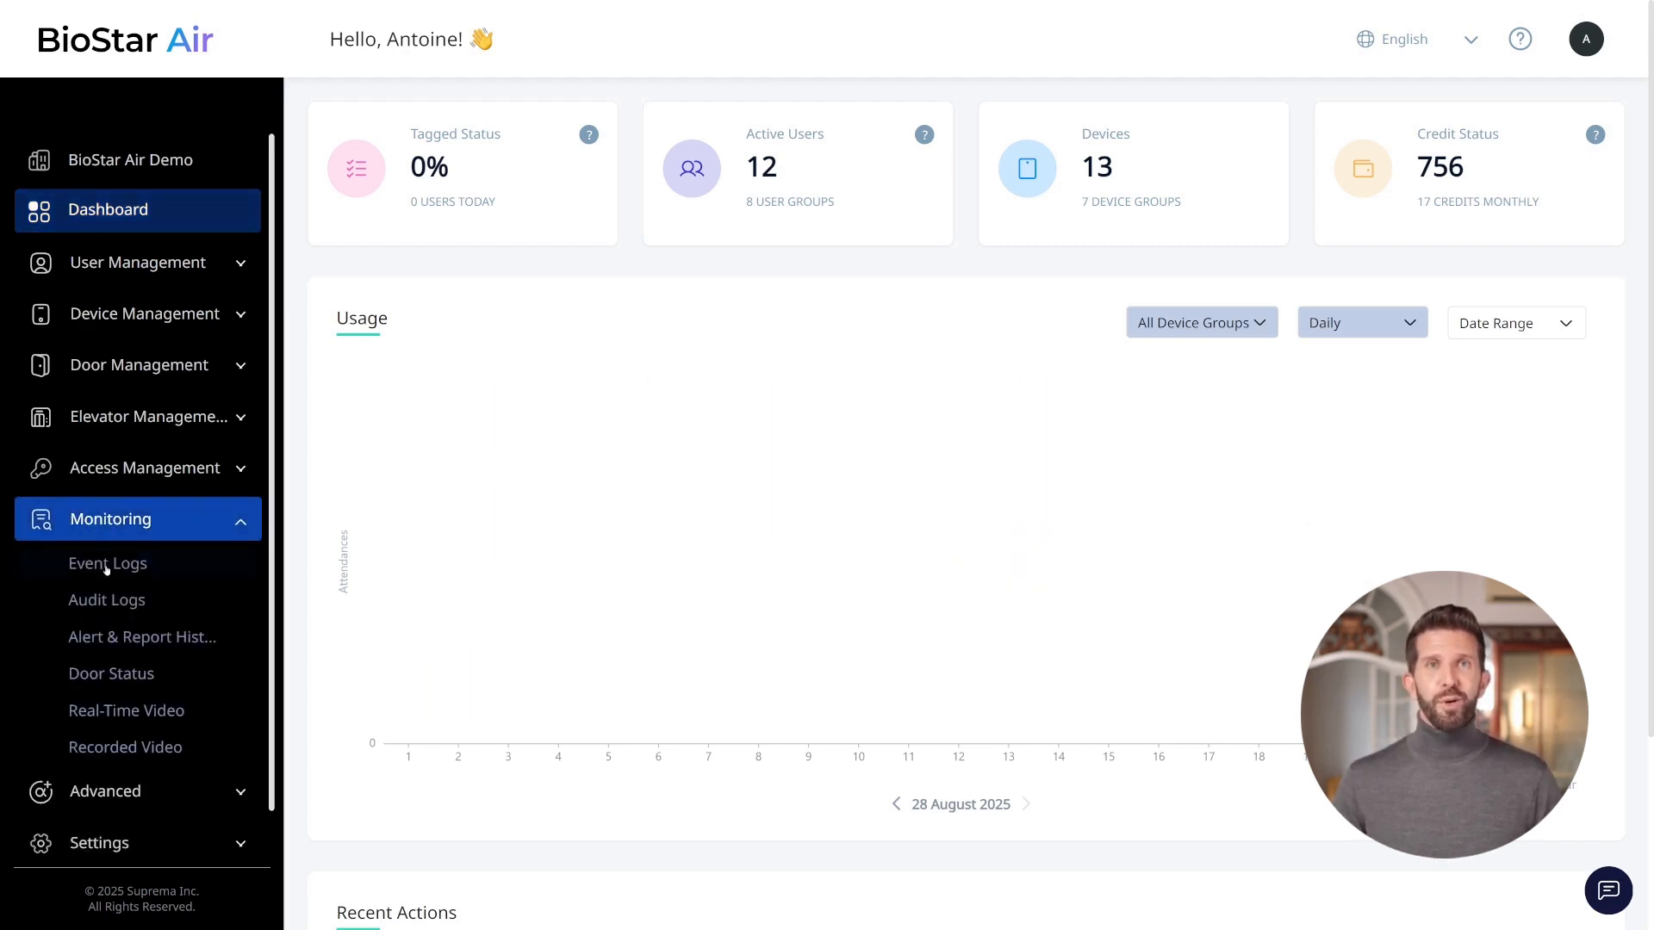
click(106, 600)
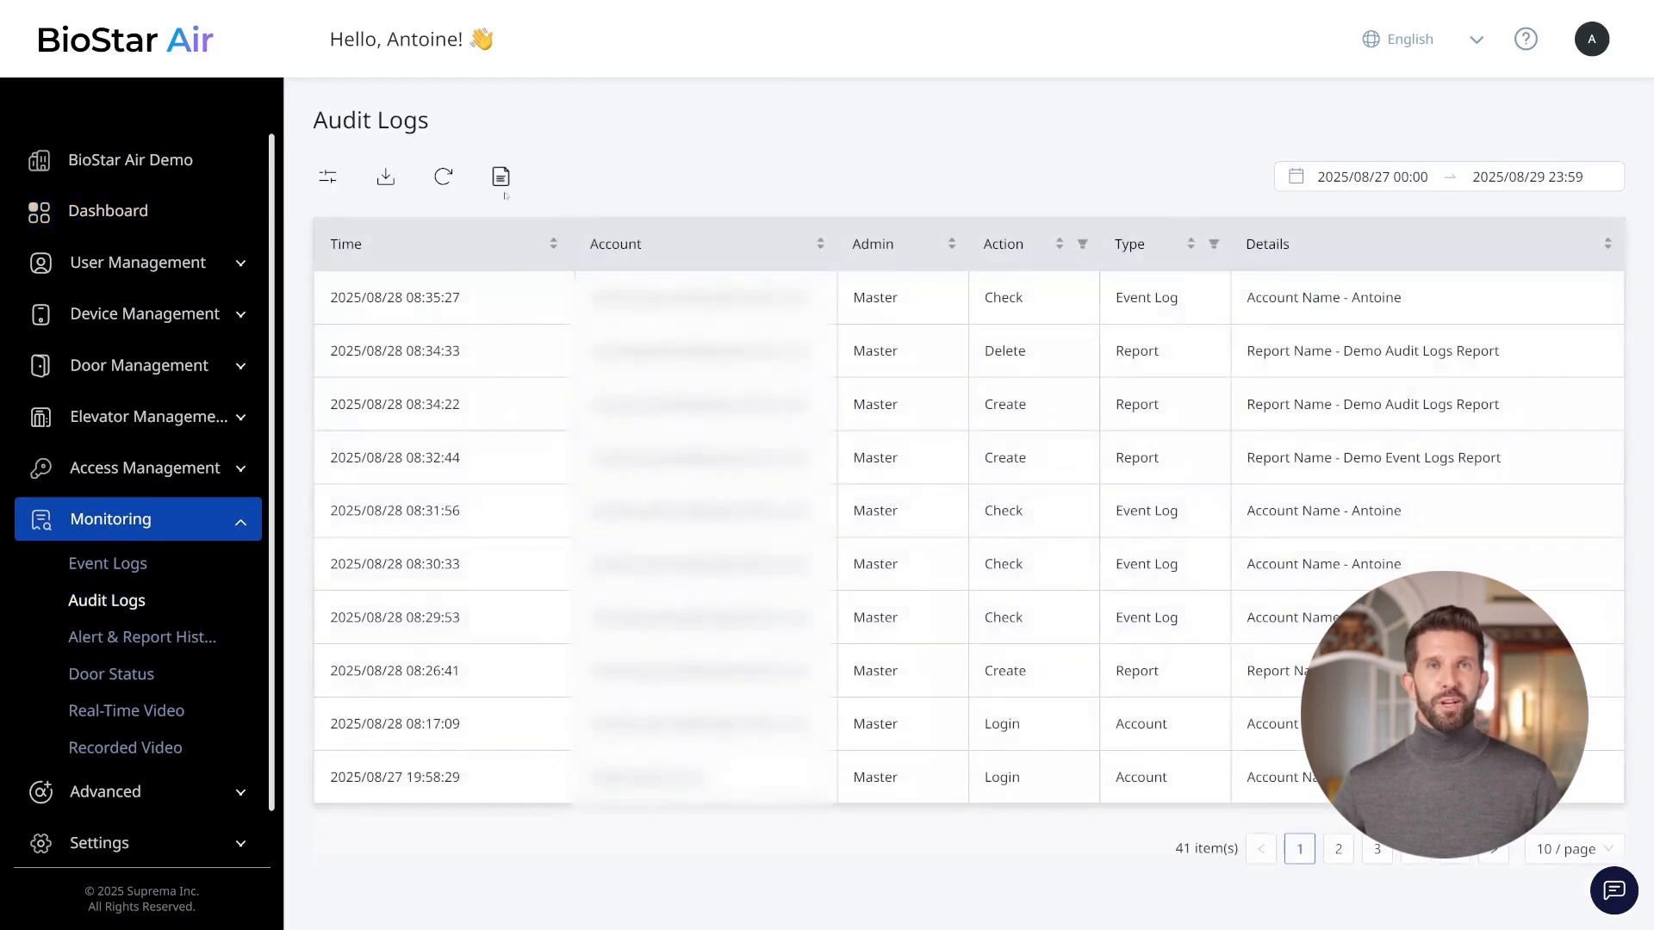
click(501, 178)
click(539, 303)
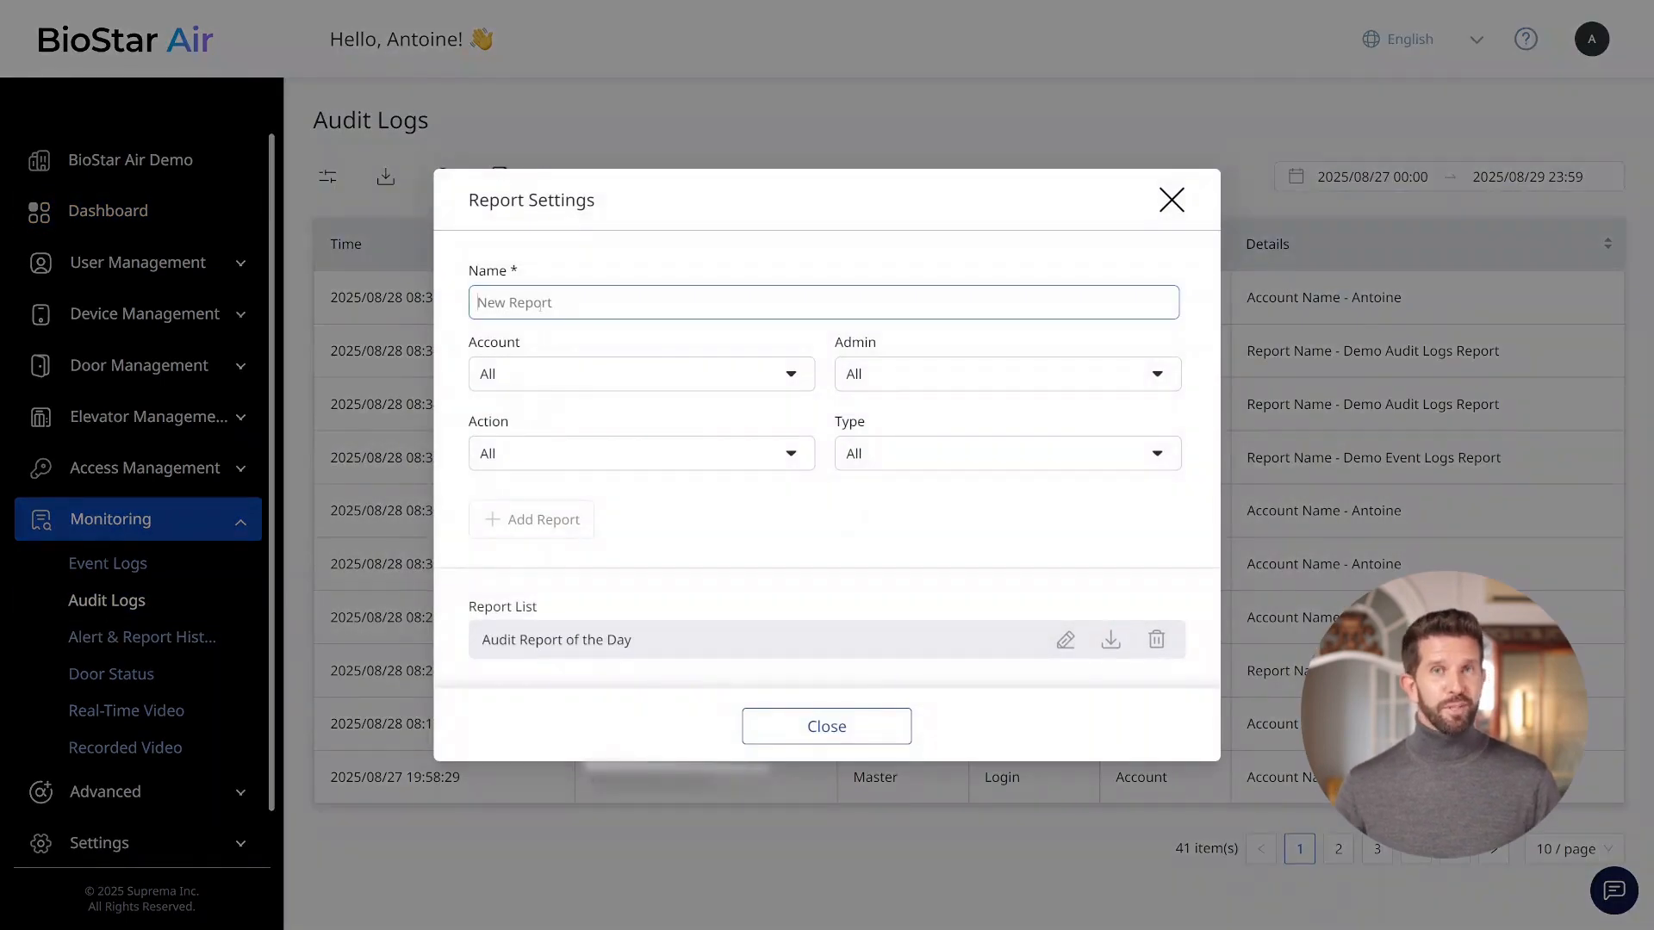
text(Demo Audit Logs Report)
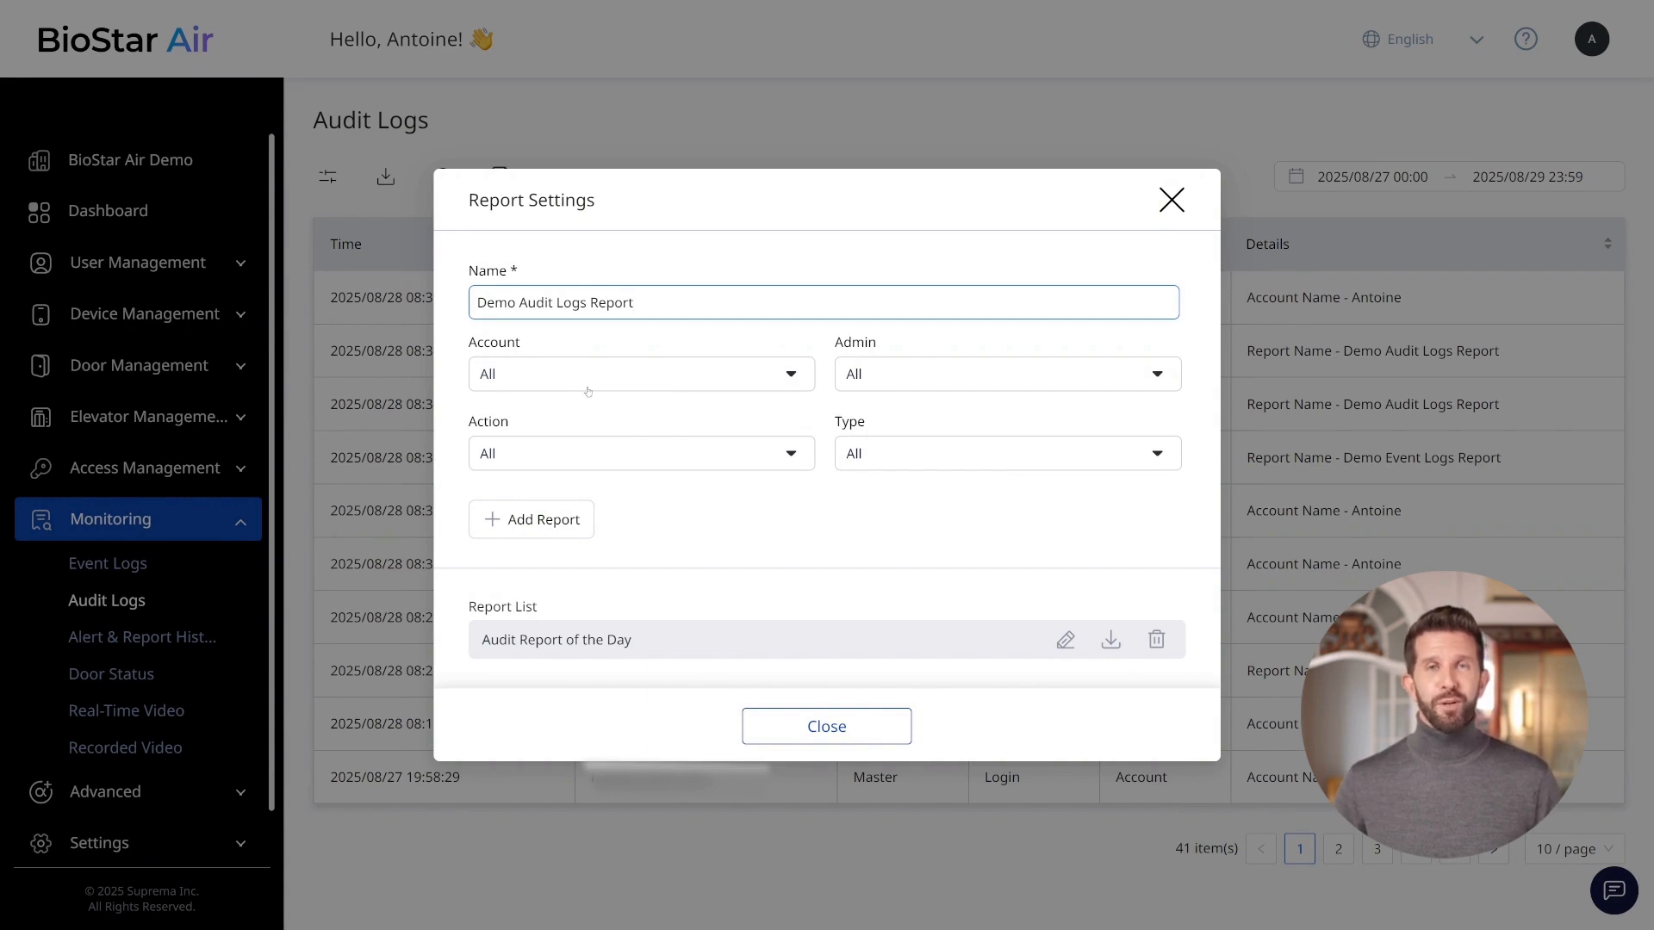
Set the report's Action filter to Create and Delete.
click(585, 457)
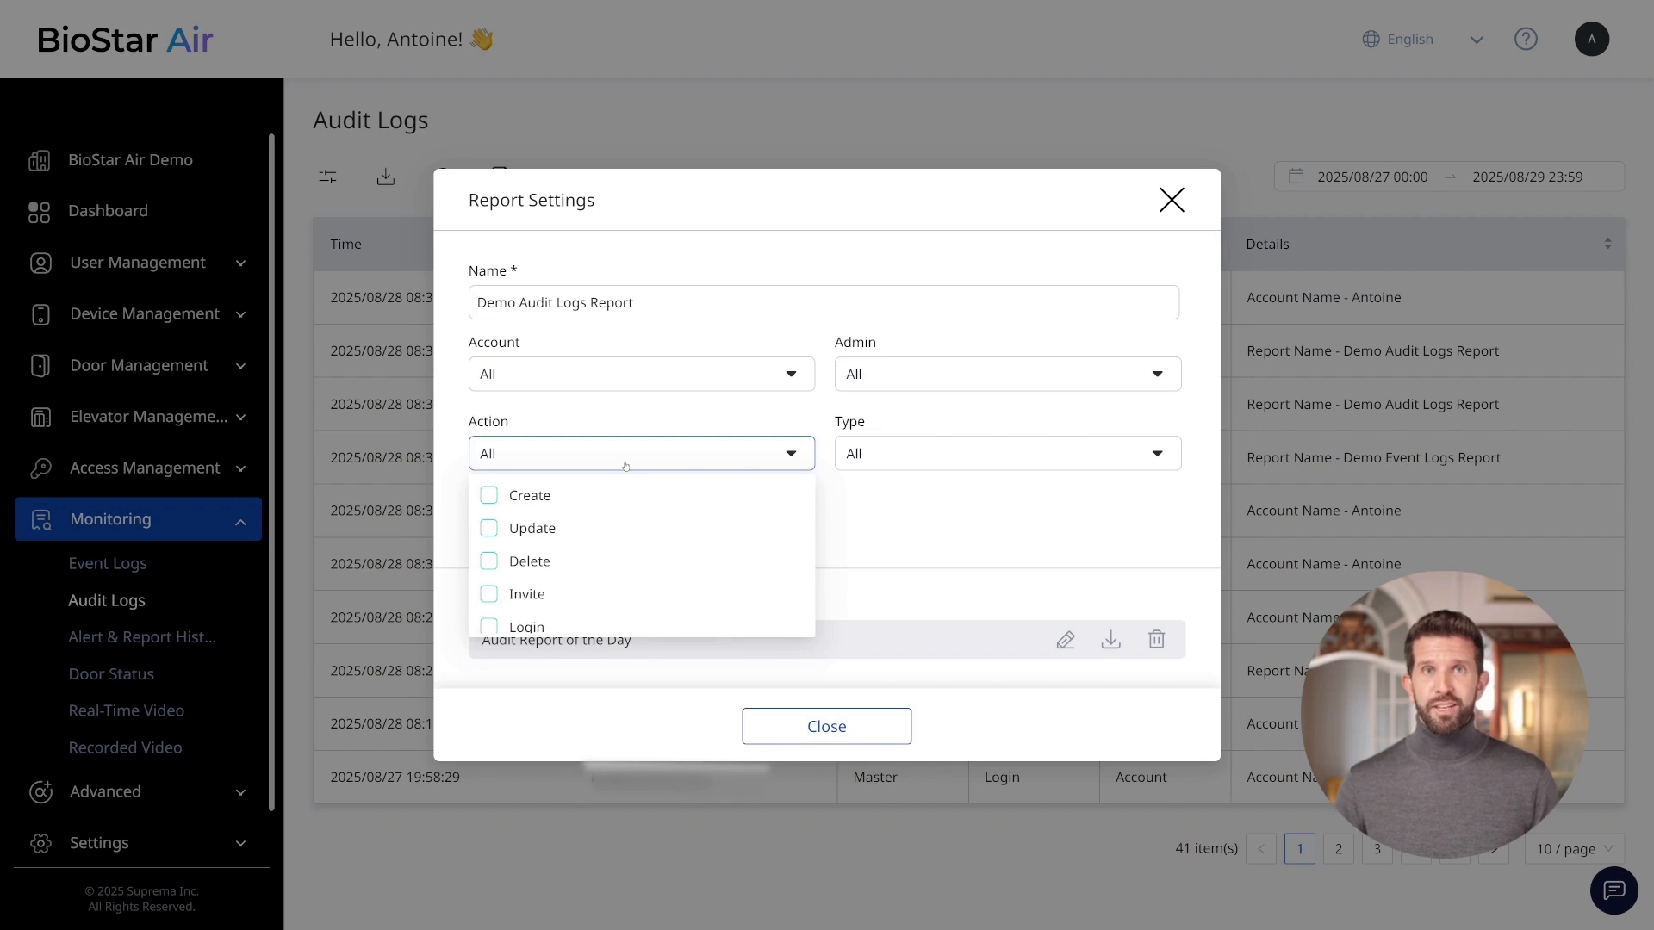
click(523, 502)
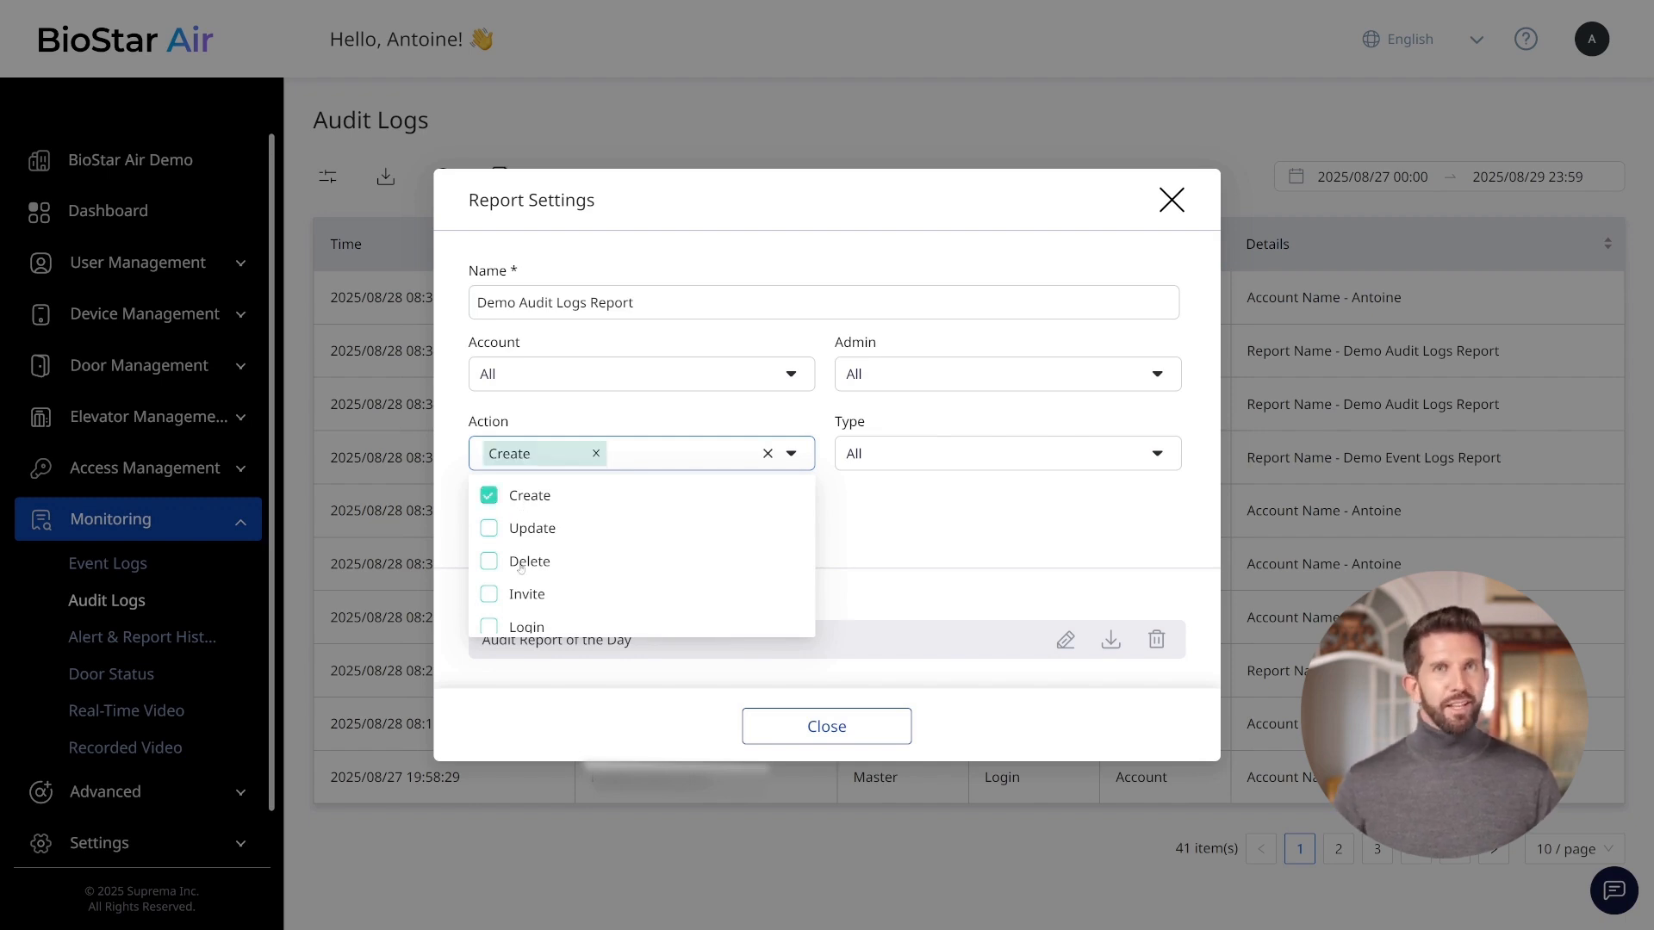
click(521, 565)
Set the report's Type filter to User and add the report.
click(1000, 455)
scroll(906, 565, down, 3)
scroll(905, 565, down, 5)
scroll(896, 560, up, 1)
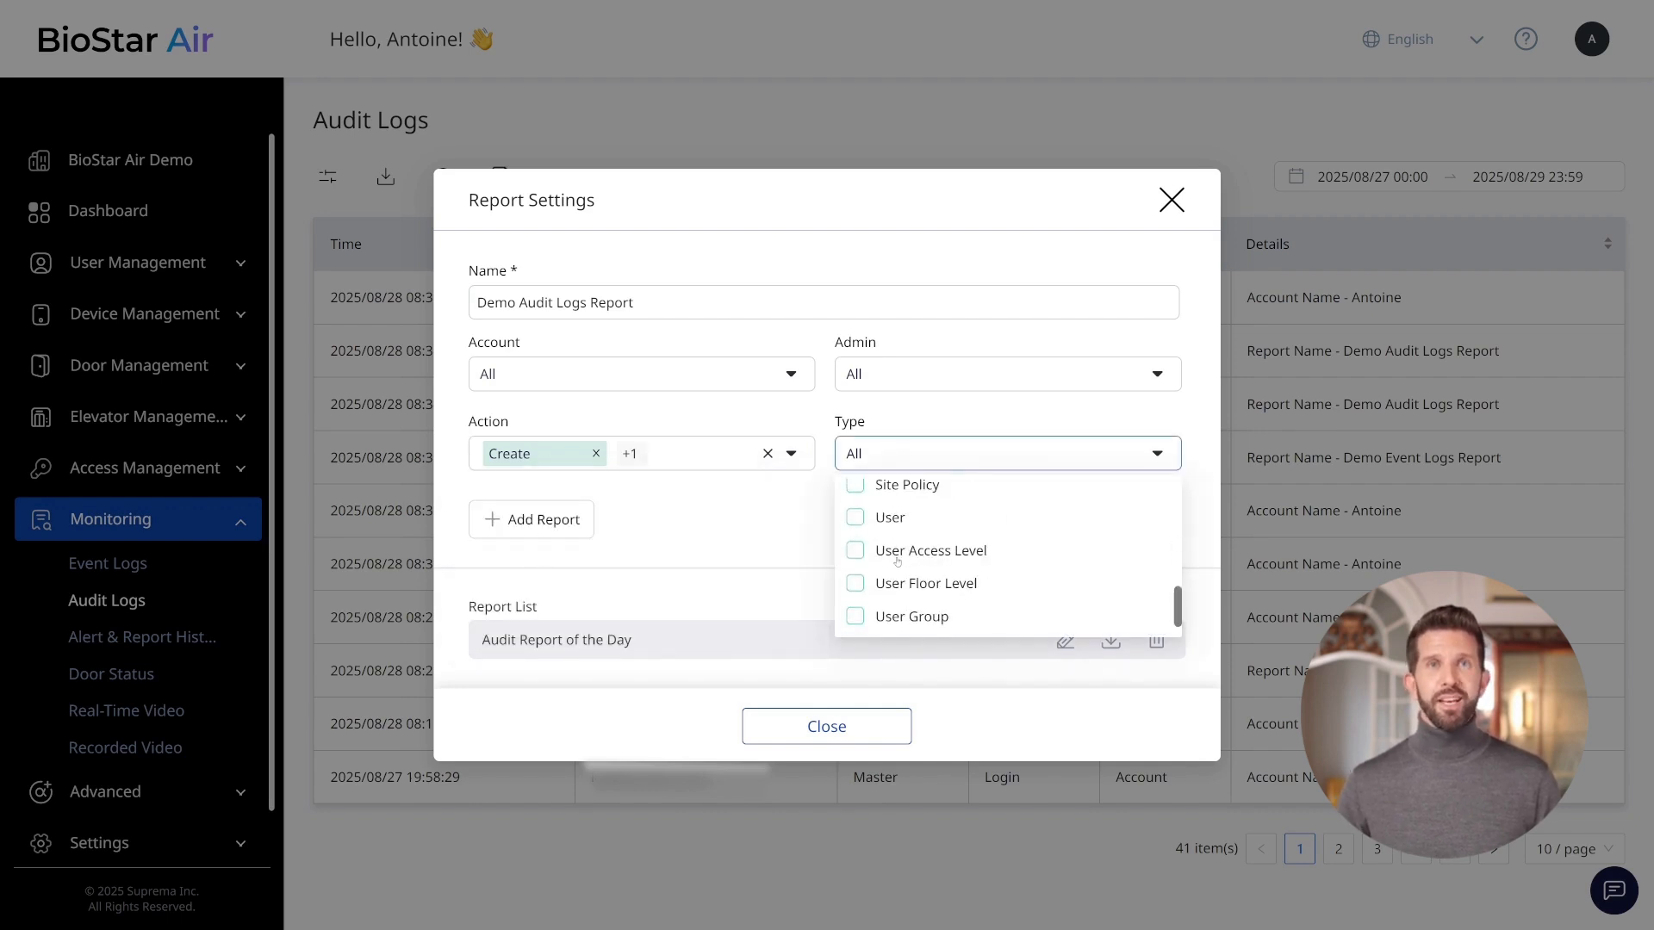
click(888, 520)
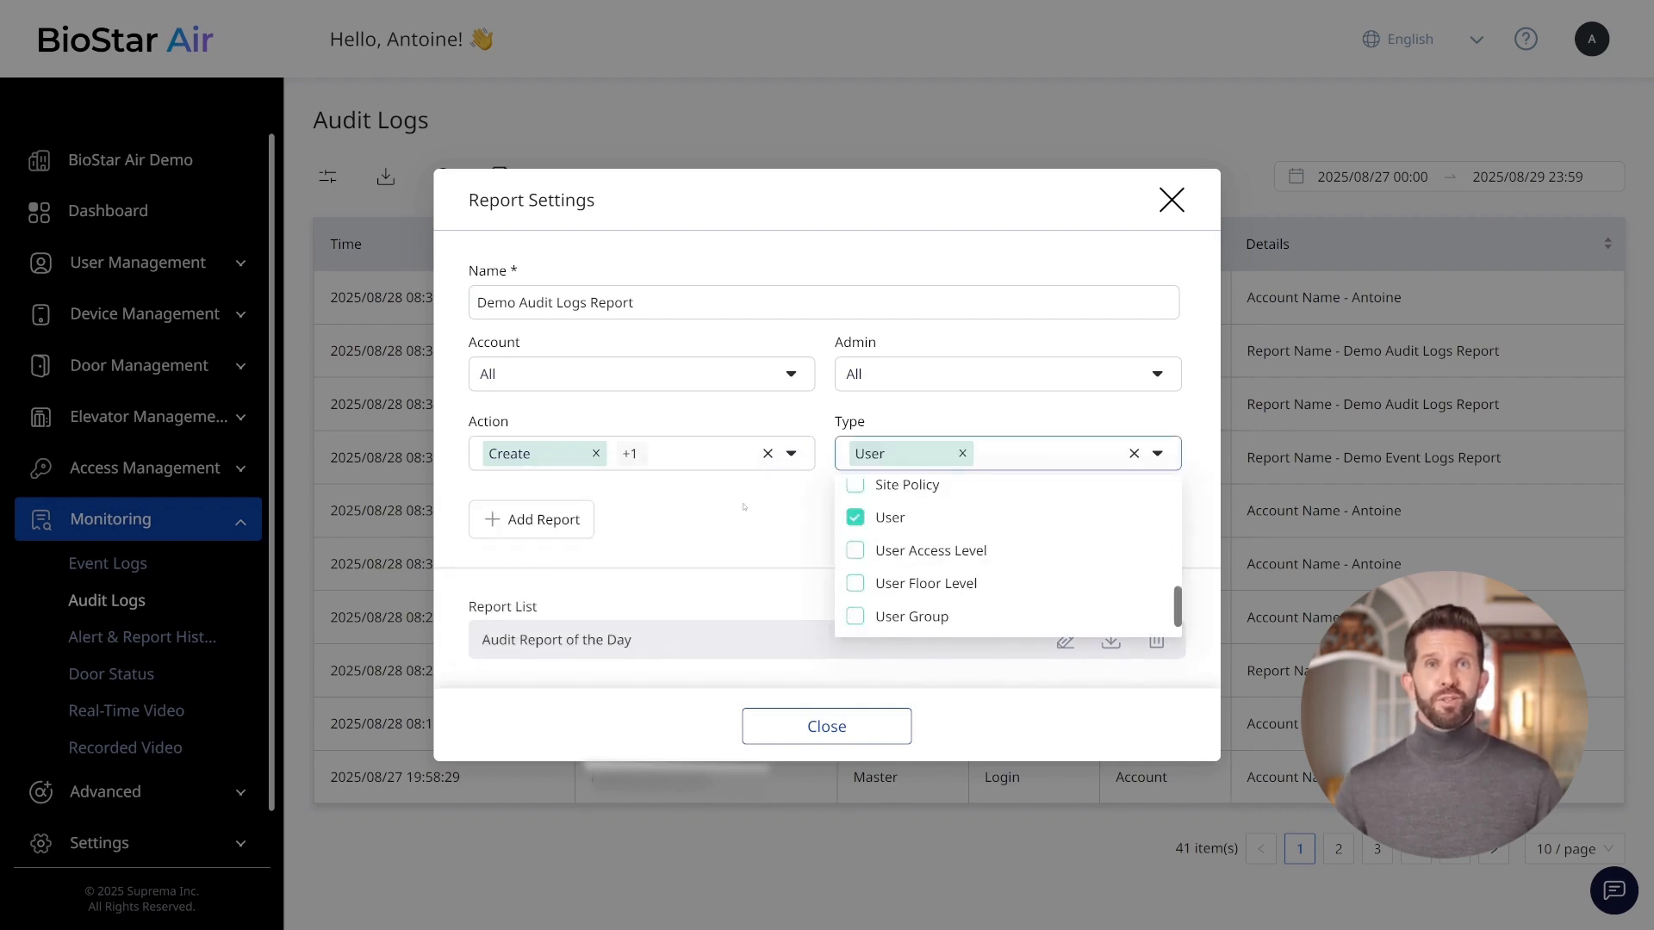
click(518, 520)
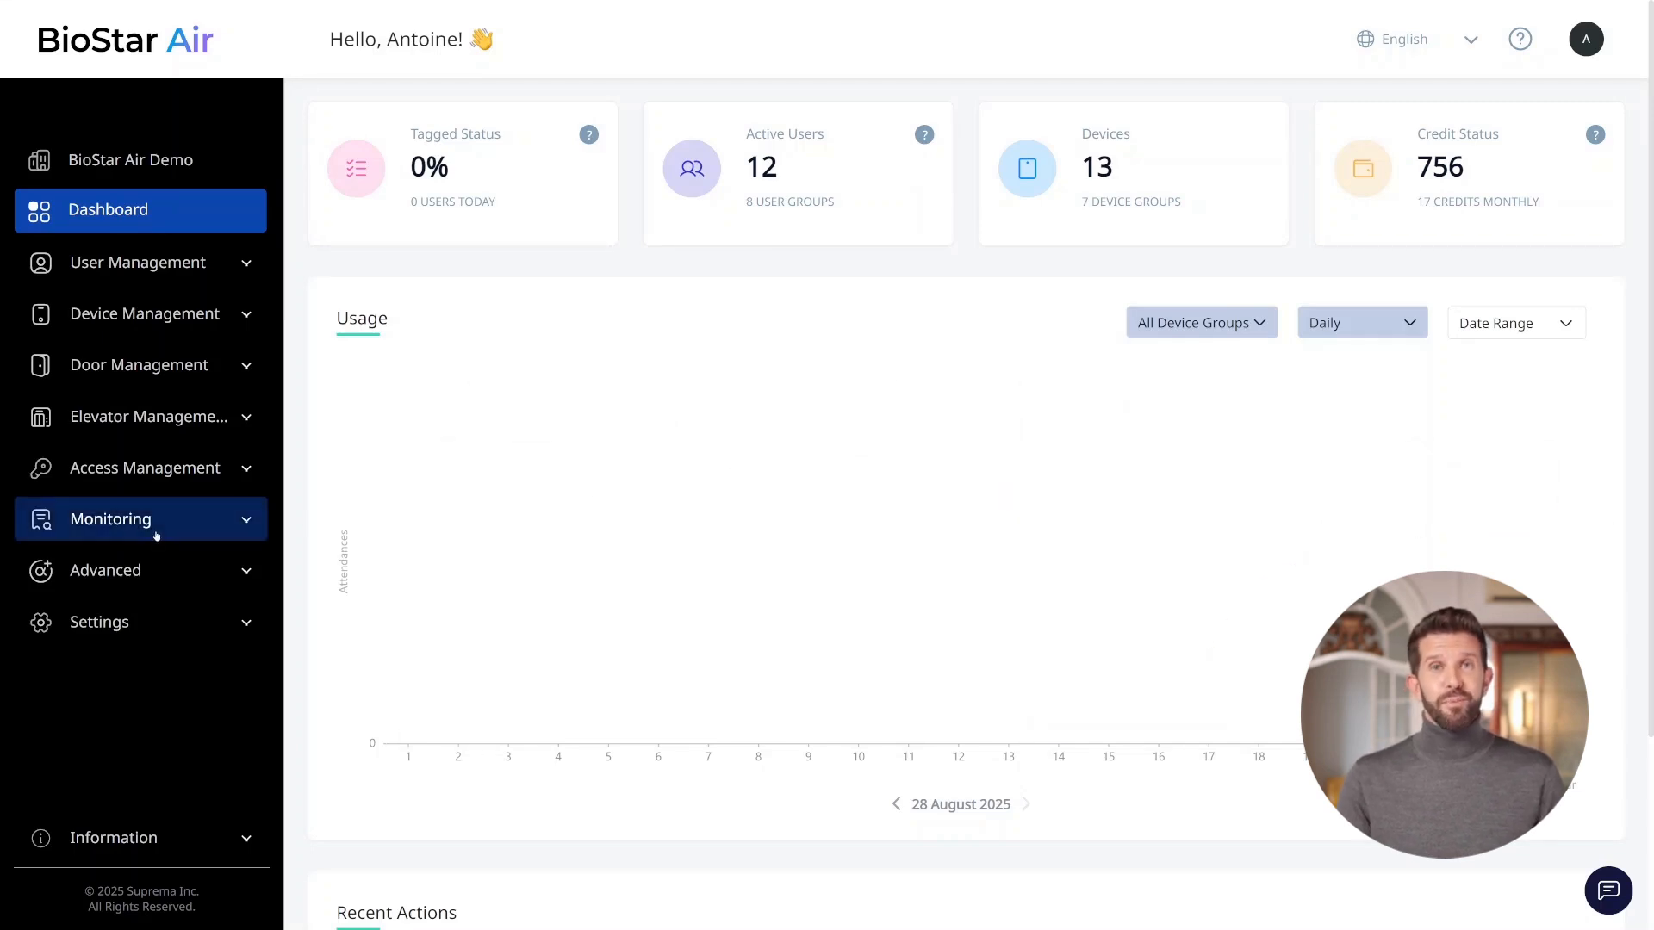
Open the Registered Doors report settings and examine the Door Group, Door and User filter options.
click(100, 367)
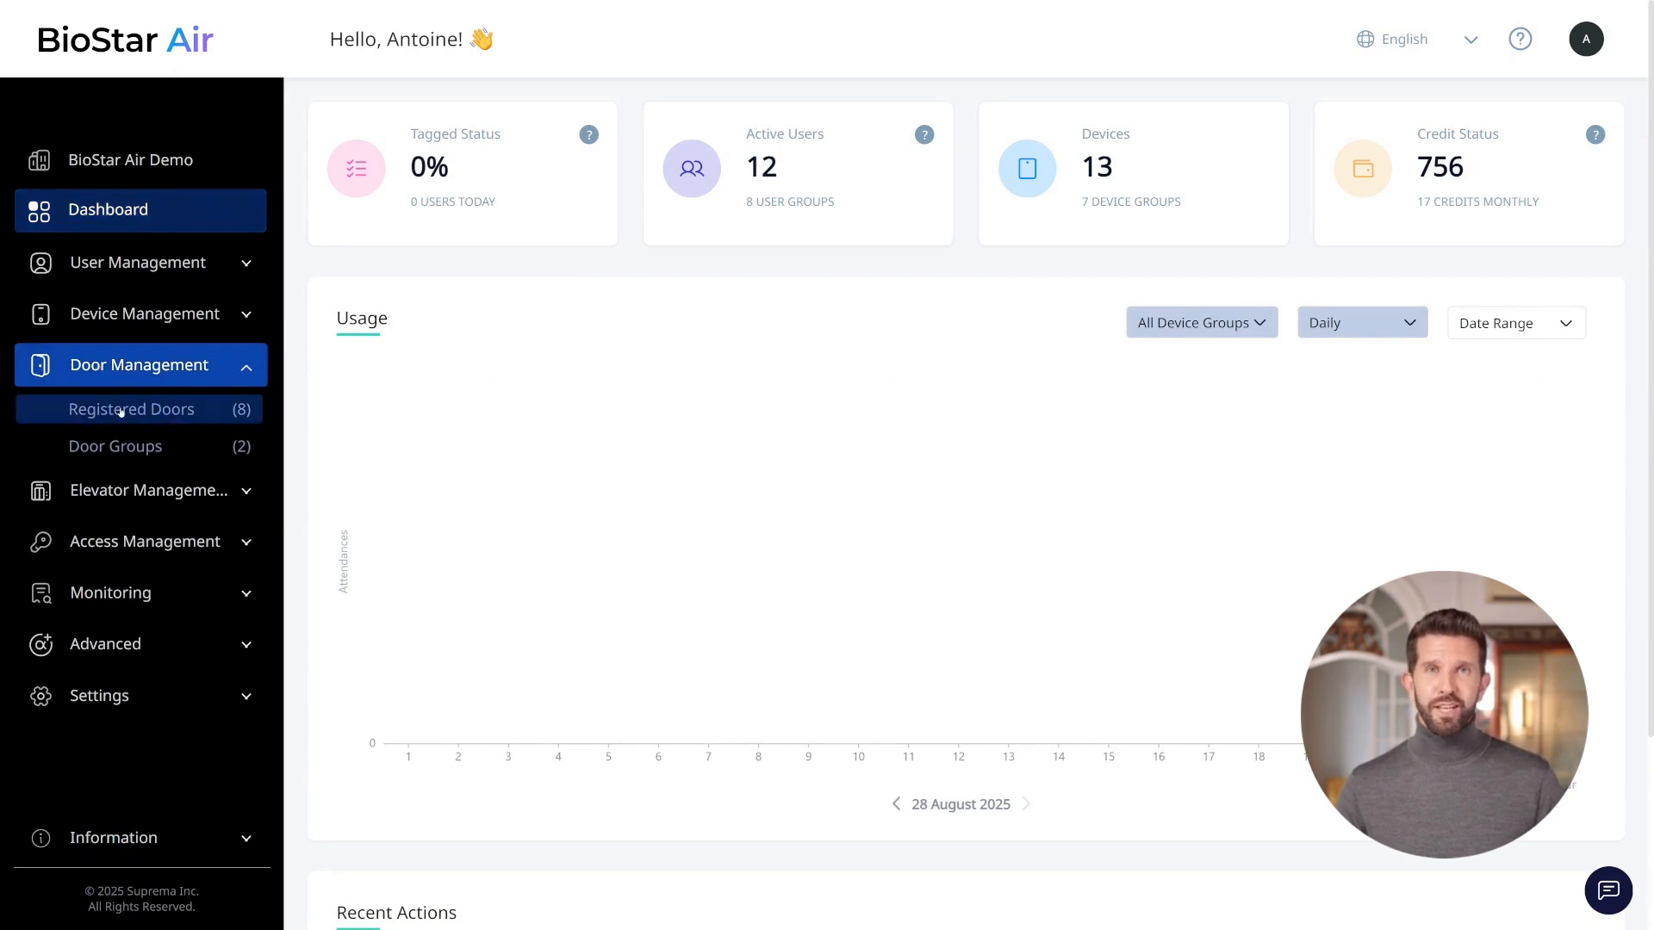
click(120, 413)
click(605, 186)
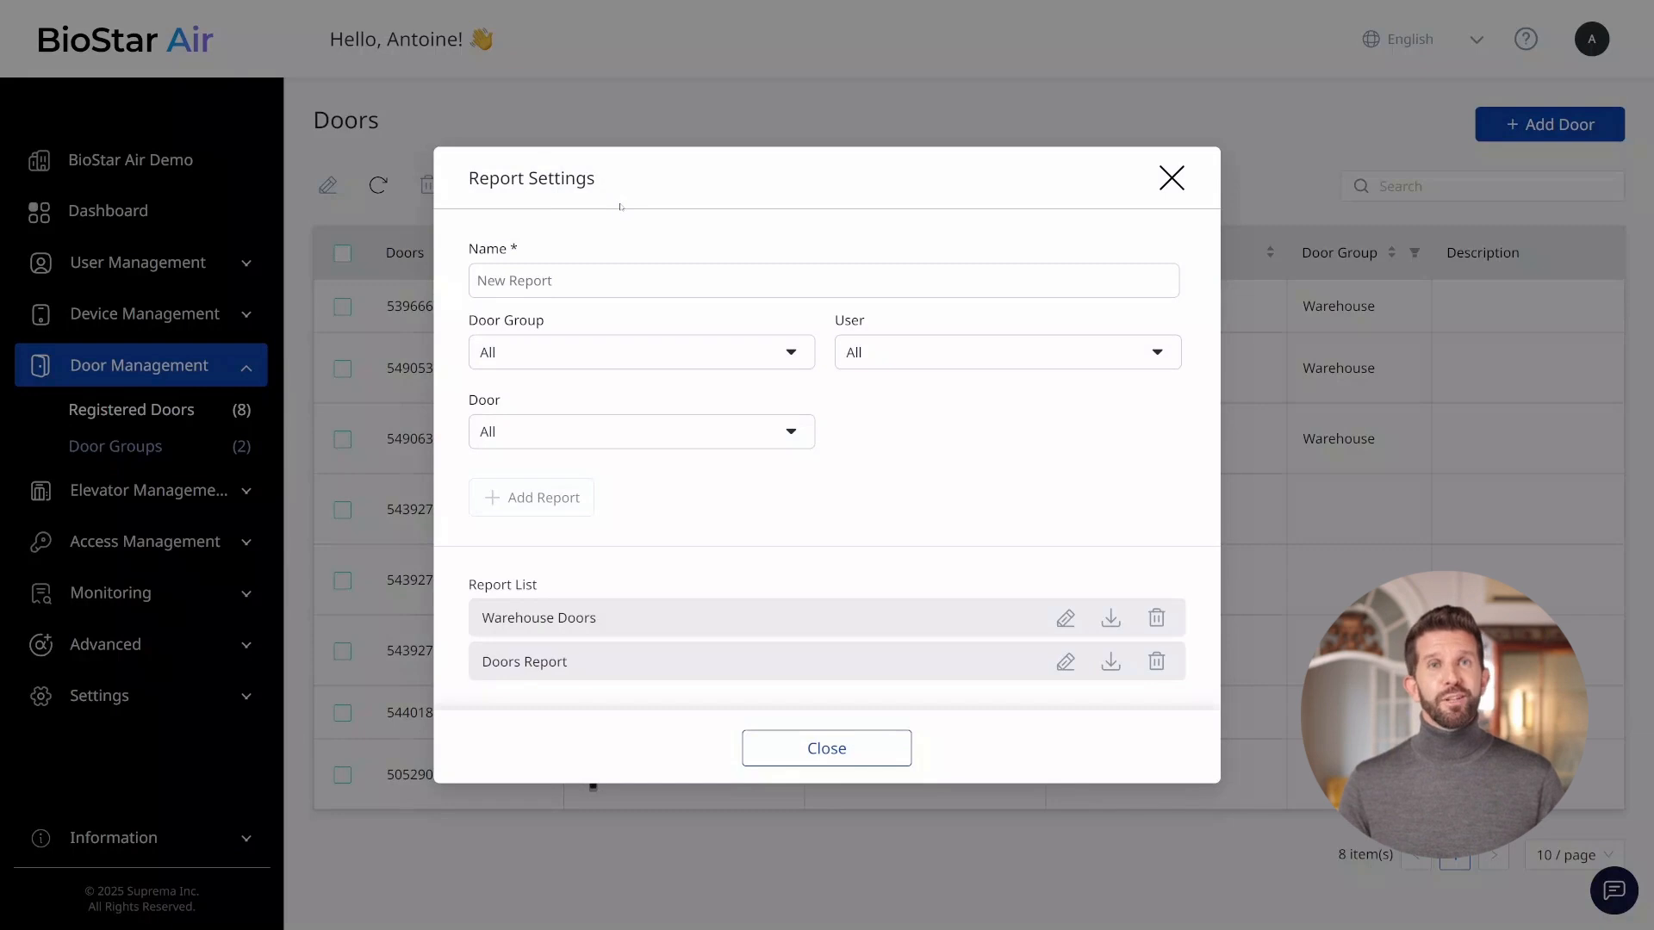
click(502, 350)
click(664, 366)
click(686, 428)
click(685, 429)
click(863, 361)
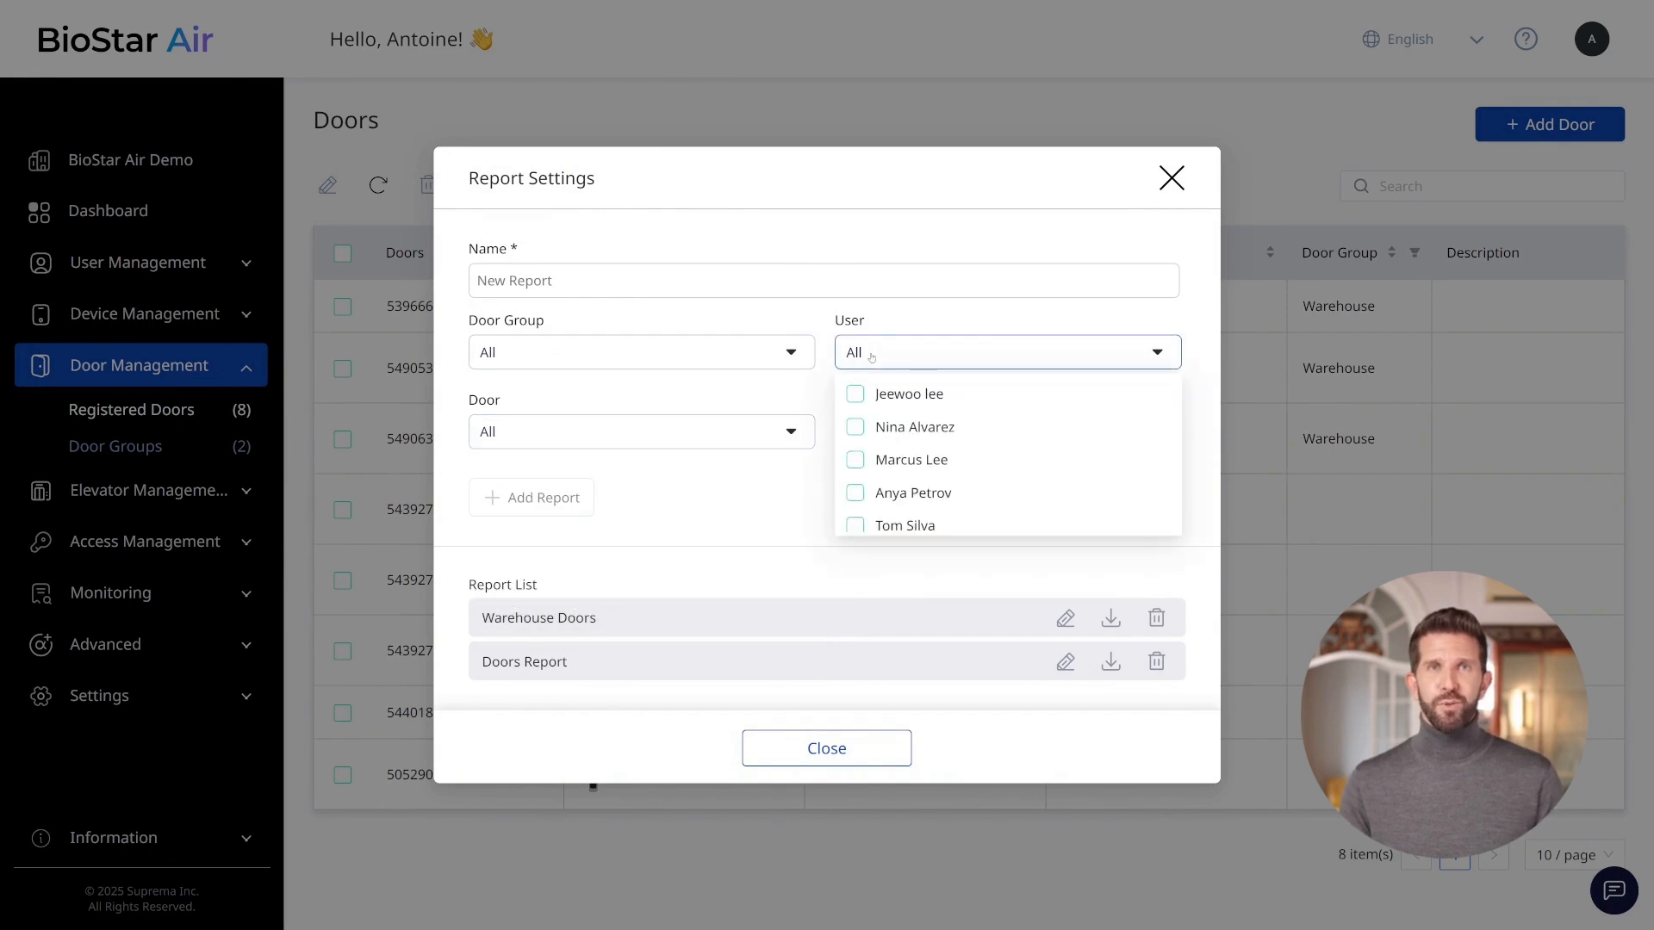
click(879, 353)
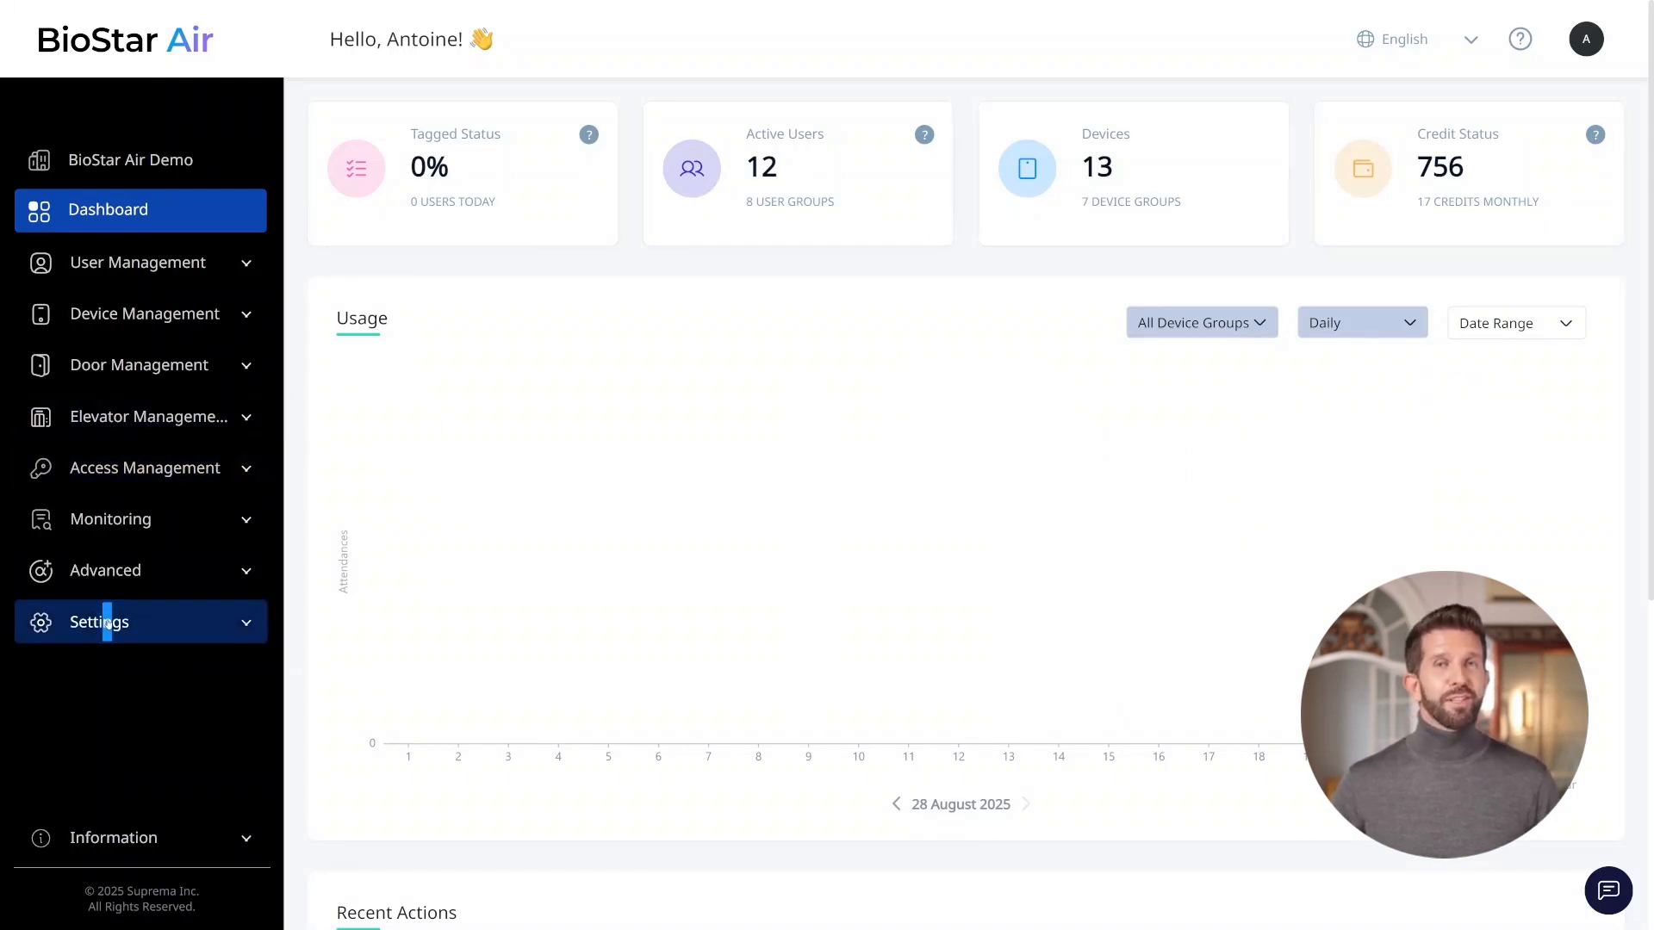
Activate the T&A Report option in the site's settings.
click(107, 622)
click(96, 698)
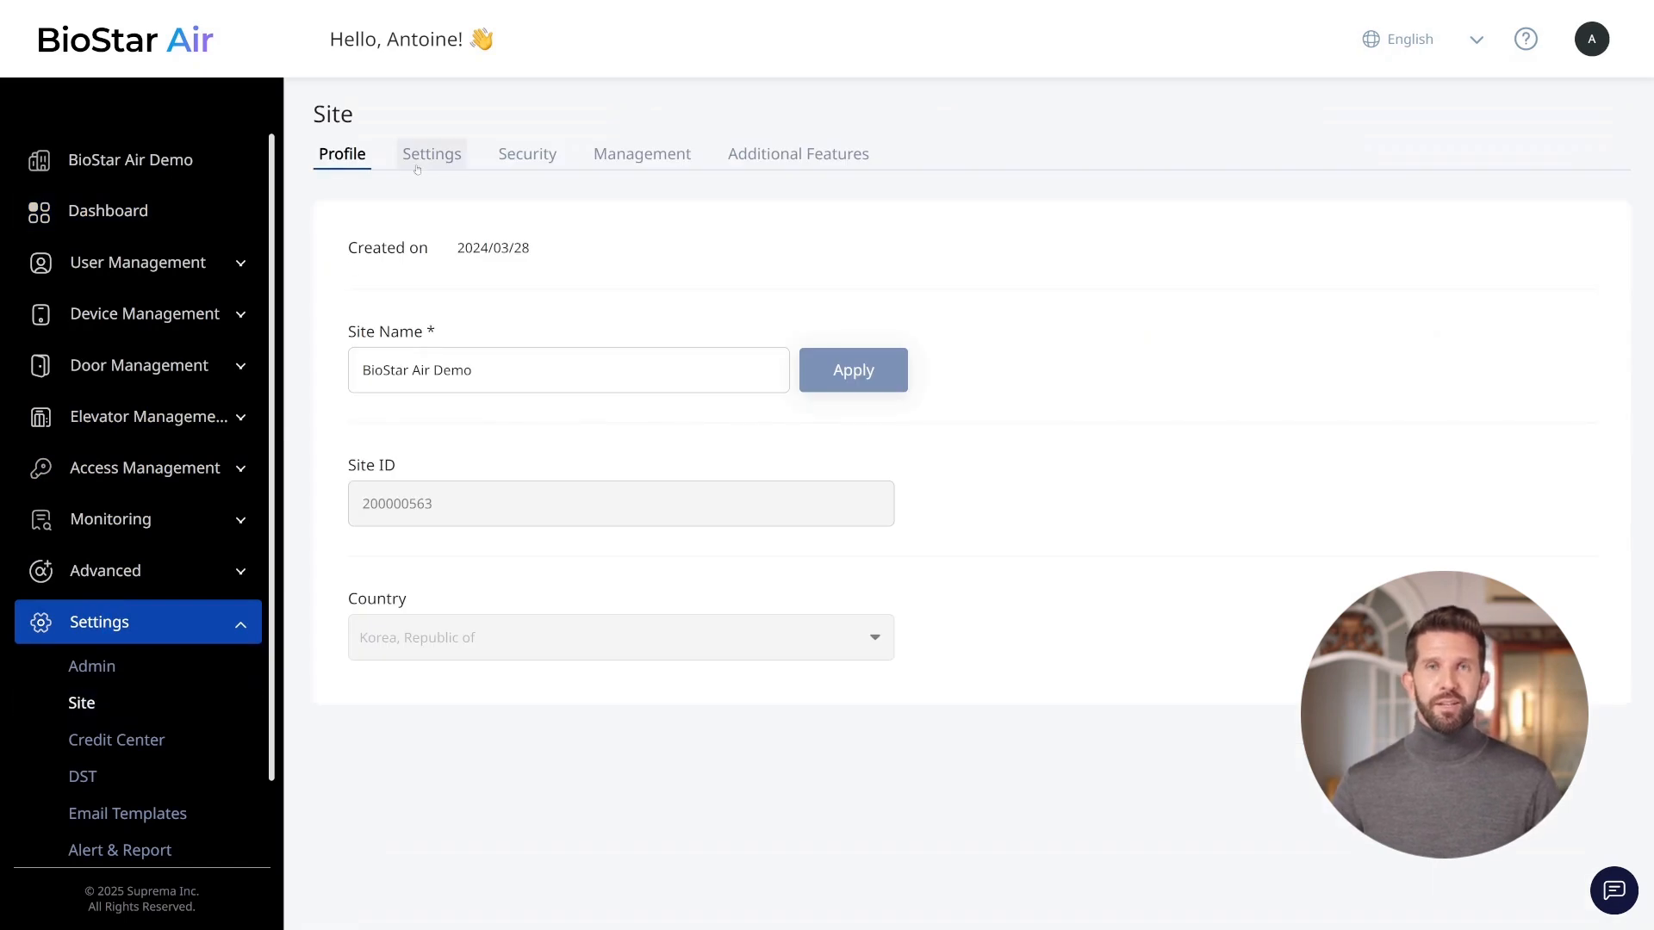
click(429, 155)
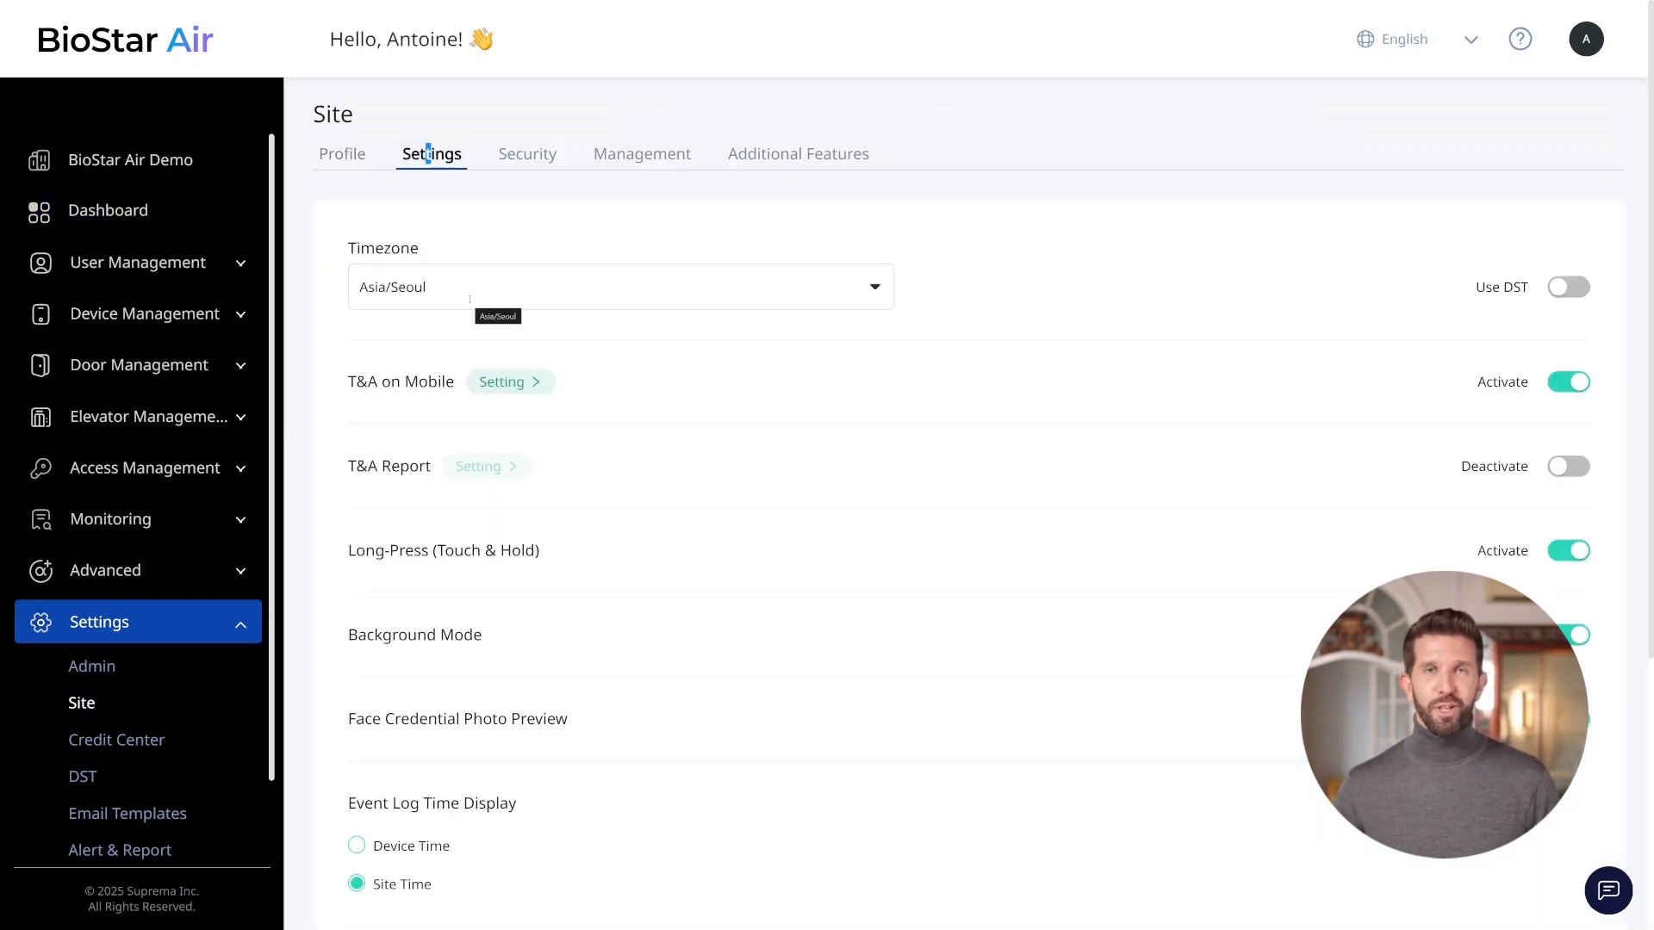
click(1568, 468)
click(948, 542)
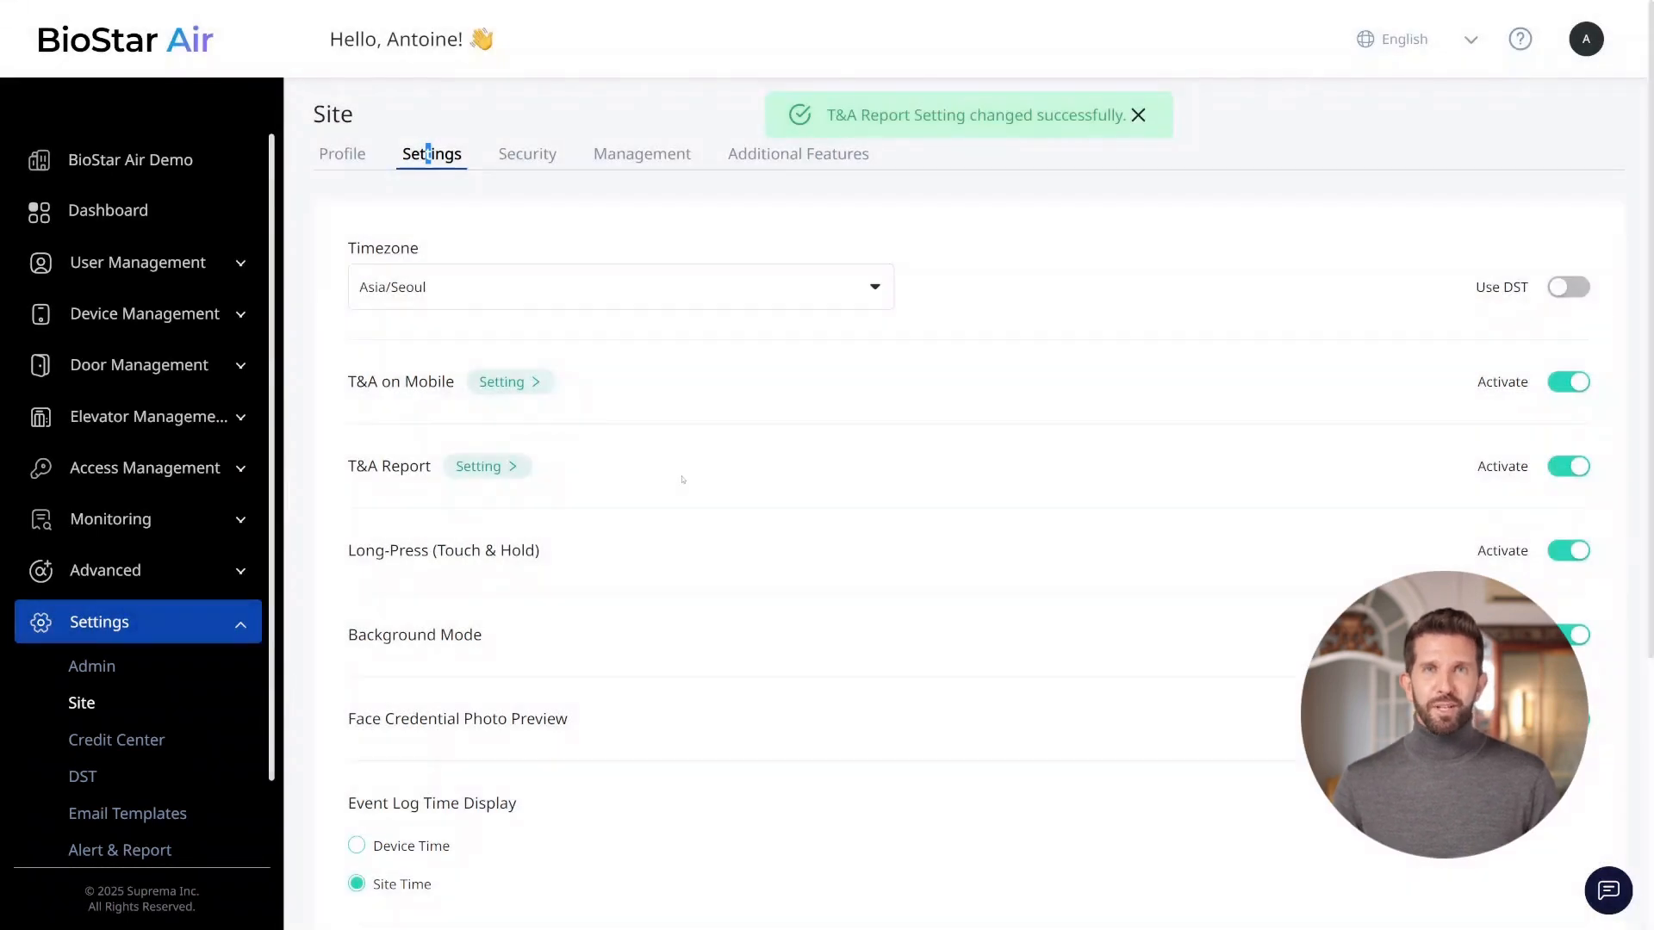
Open the T&A Report settings, review the User and User Group filters, and enable Include Custom Fields.
click(522, 466)
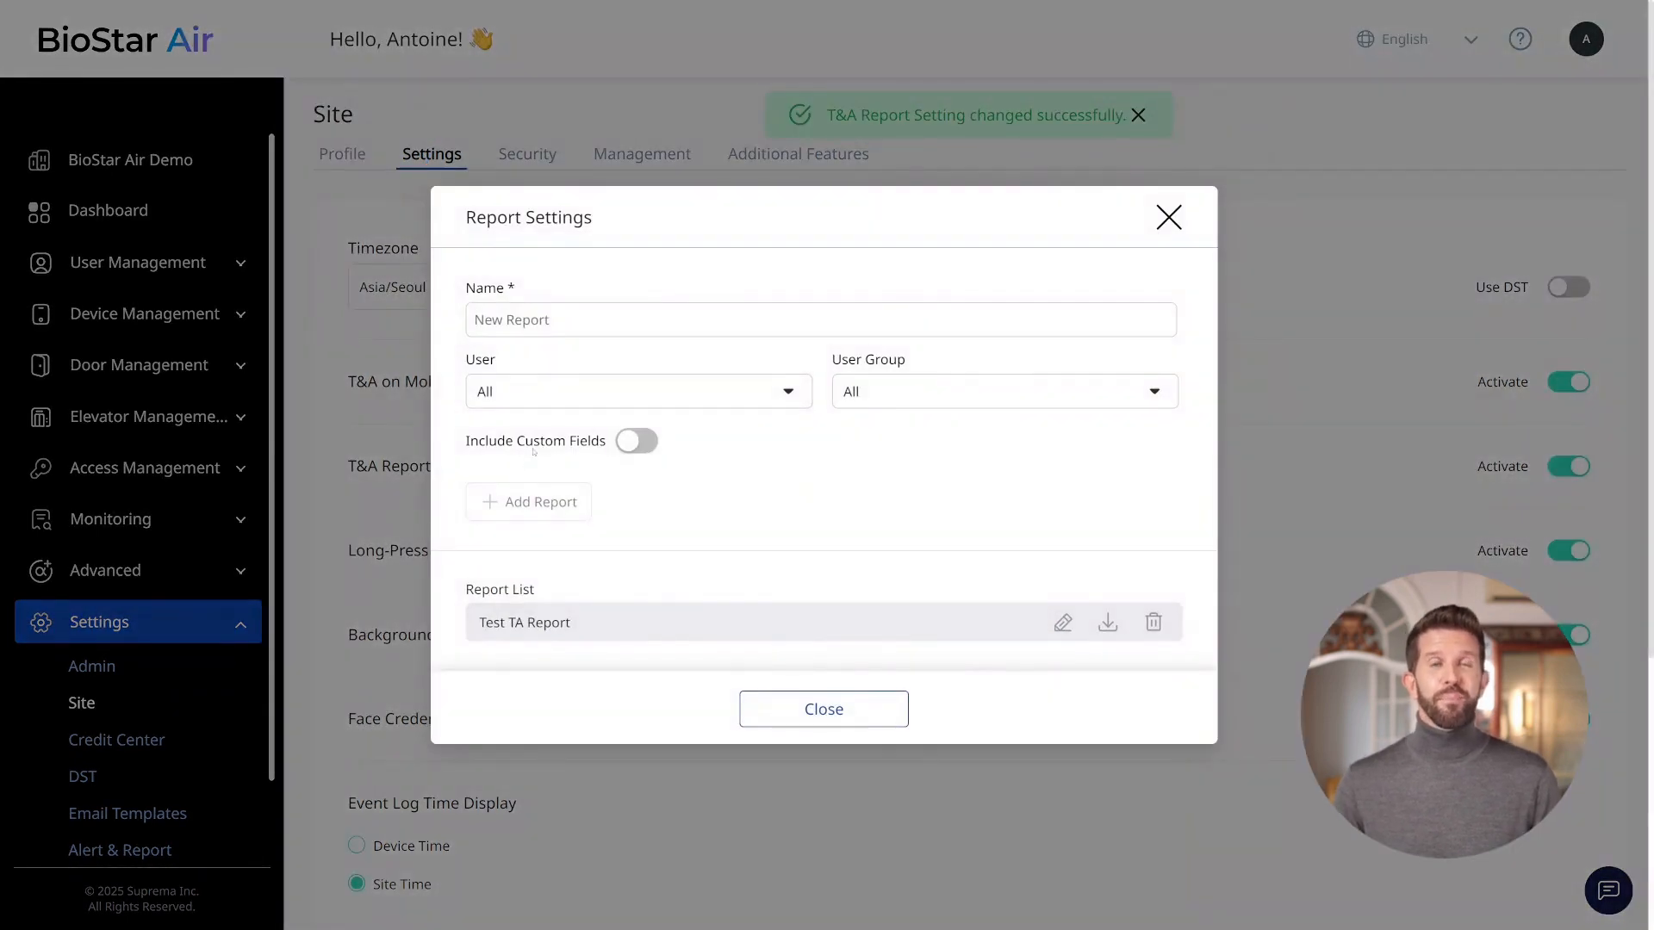
click(549, 405)
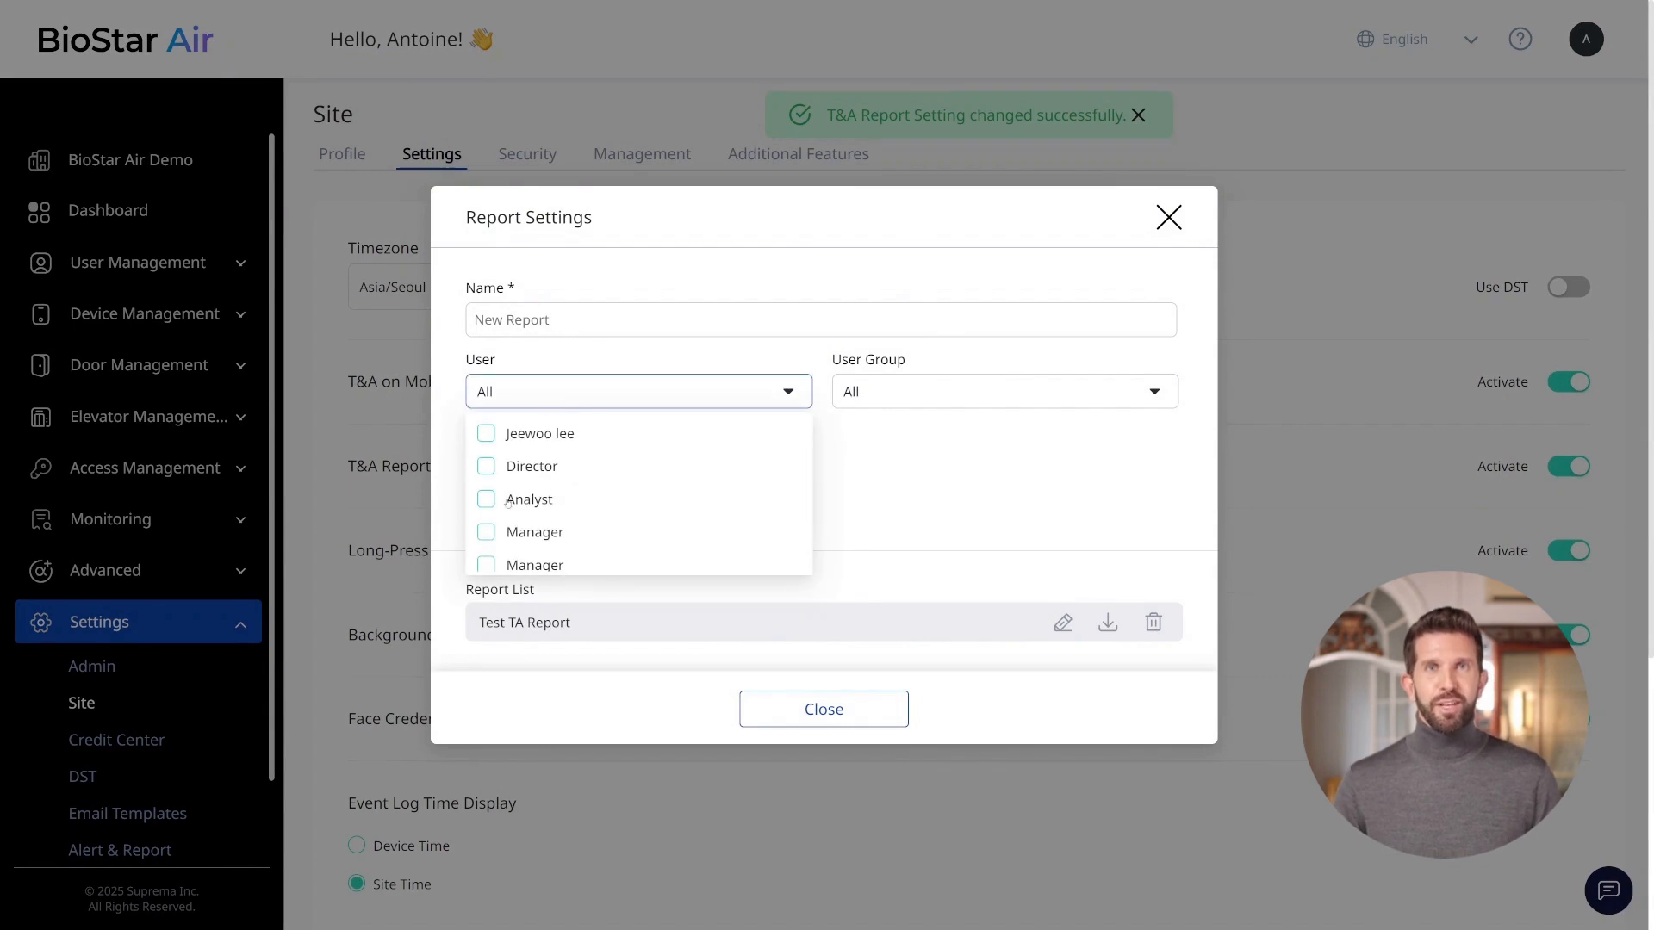
click(913, 395)
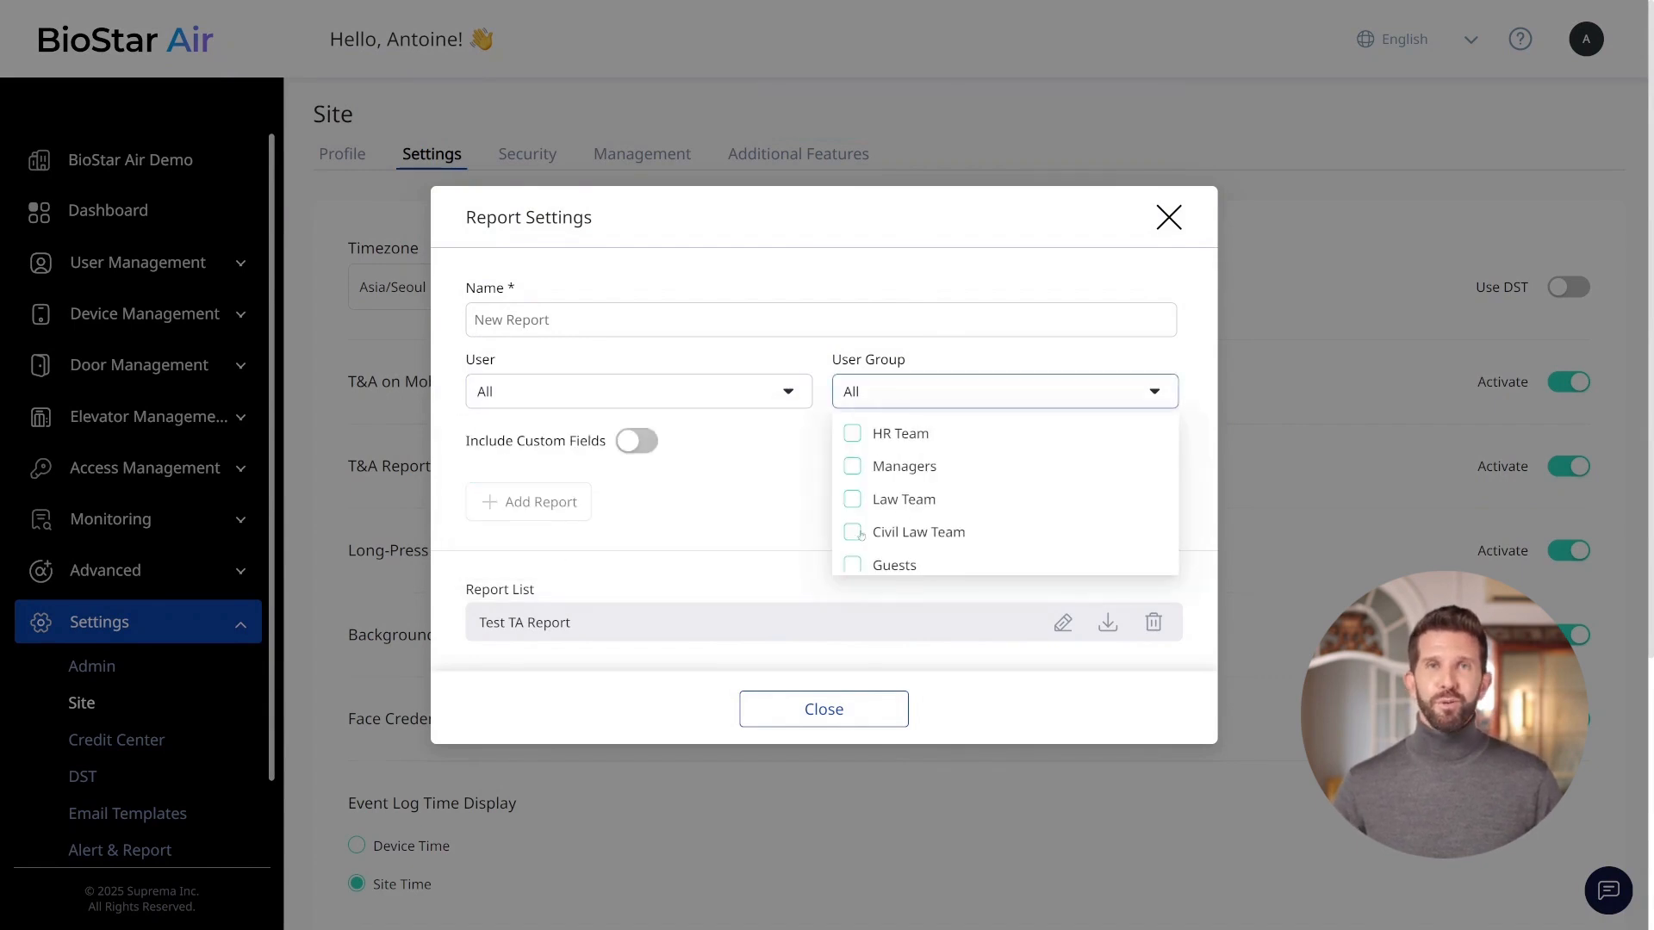
click(918, 397)
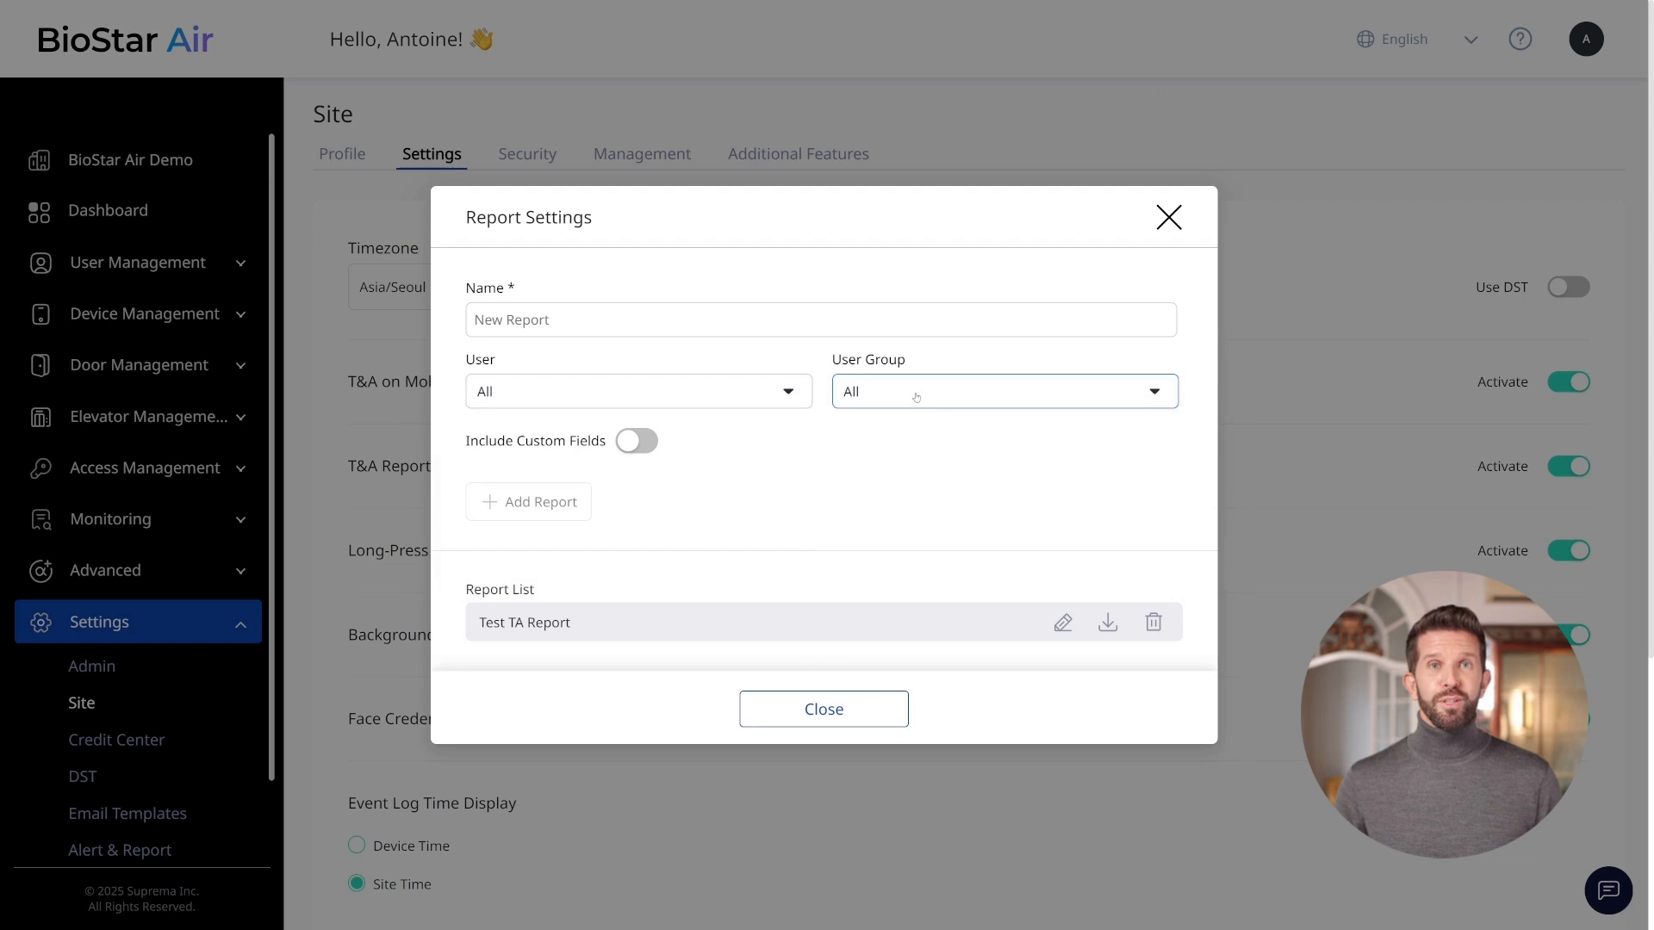
click(638, 441)
click(619, 471)
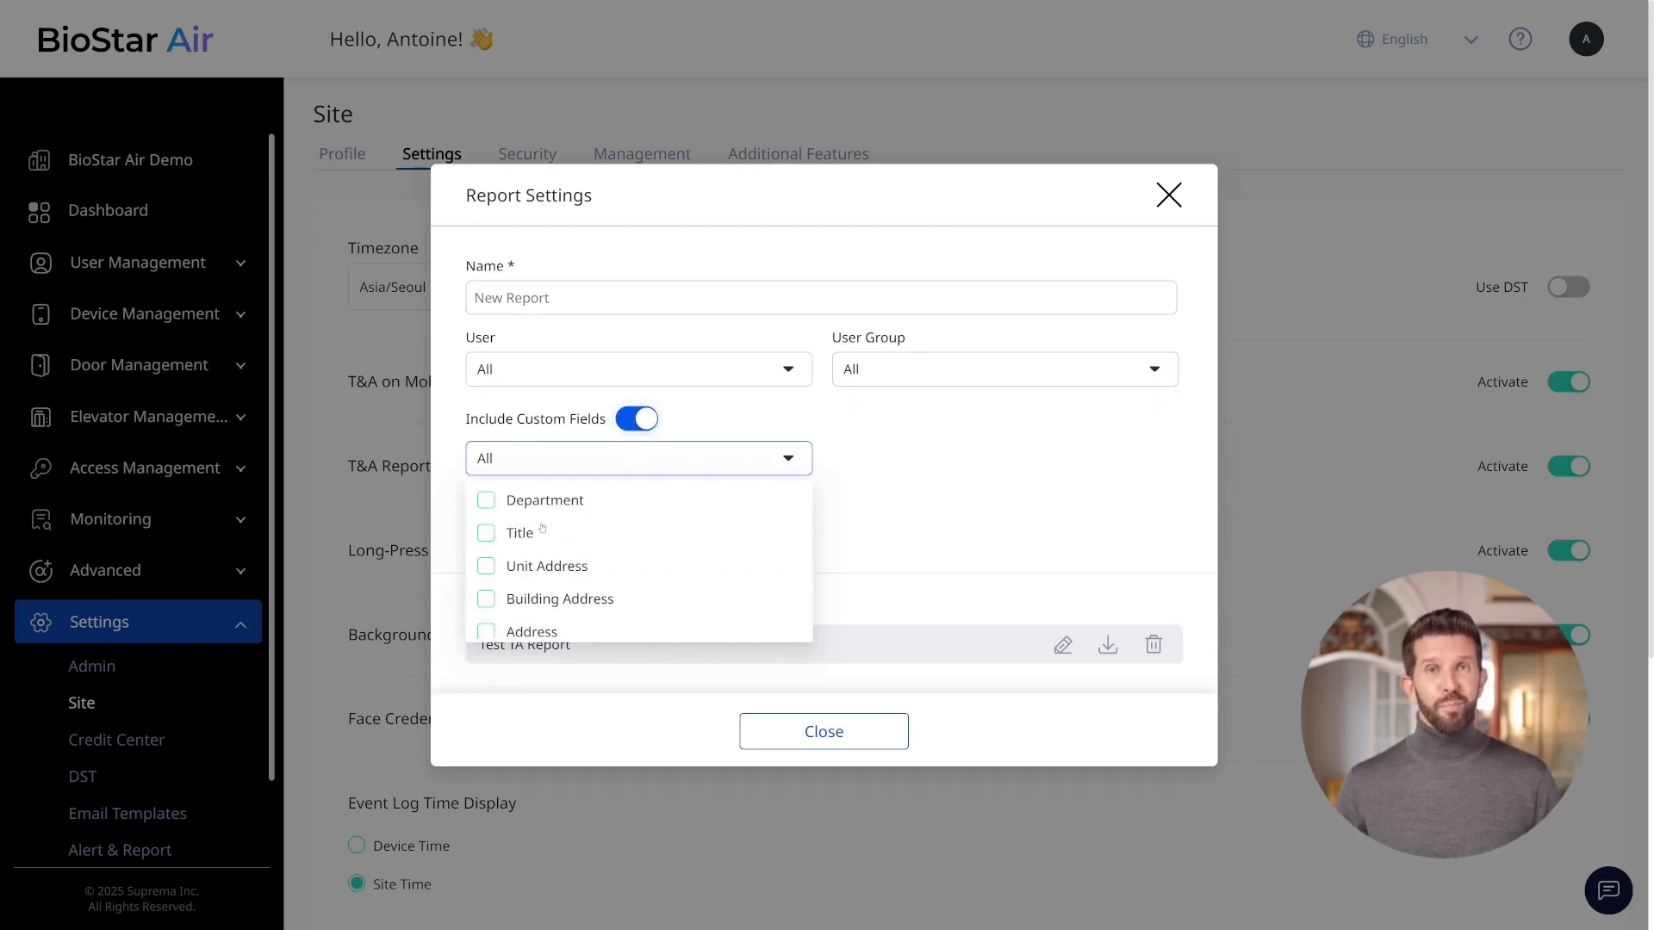
click(534, 457)
Name the T&A report Demo T&A Report and add it.
click(514, 299)
text(Demo T&A Report)
click(544, 527)
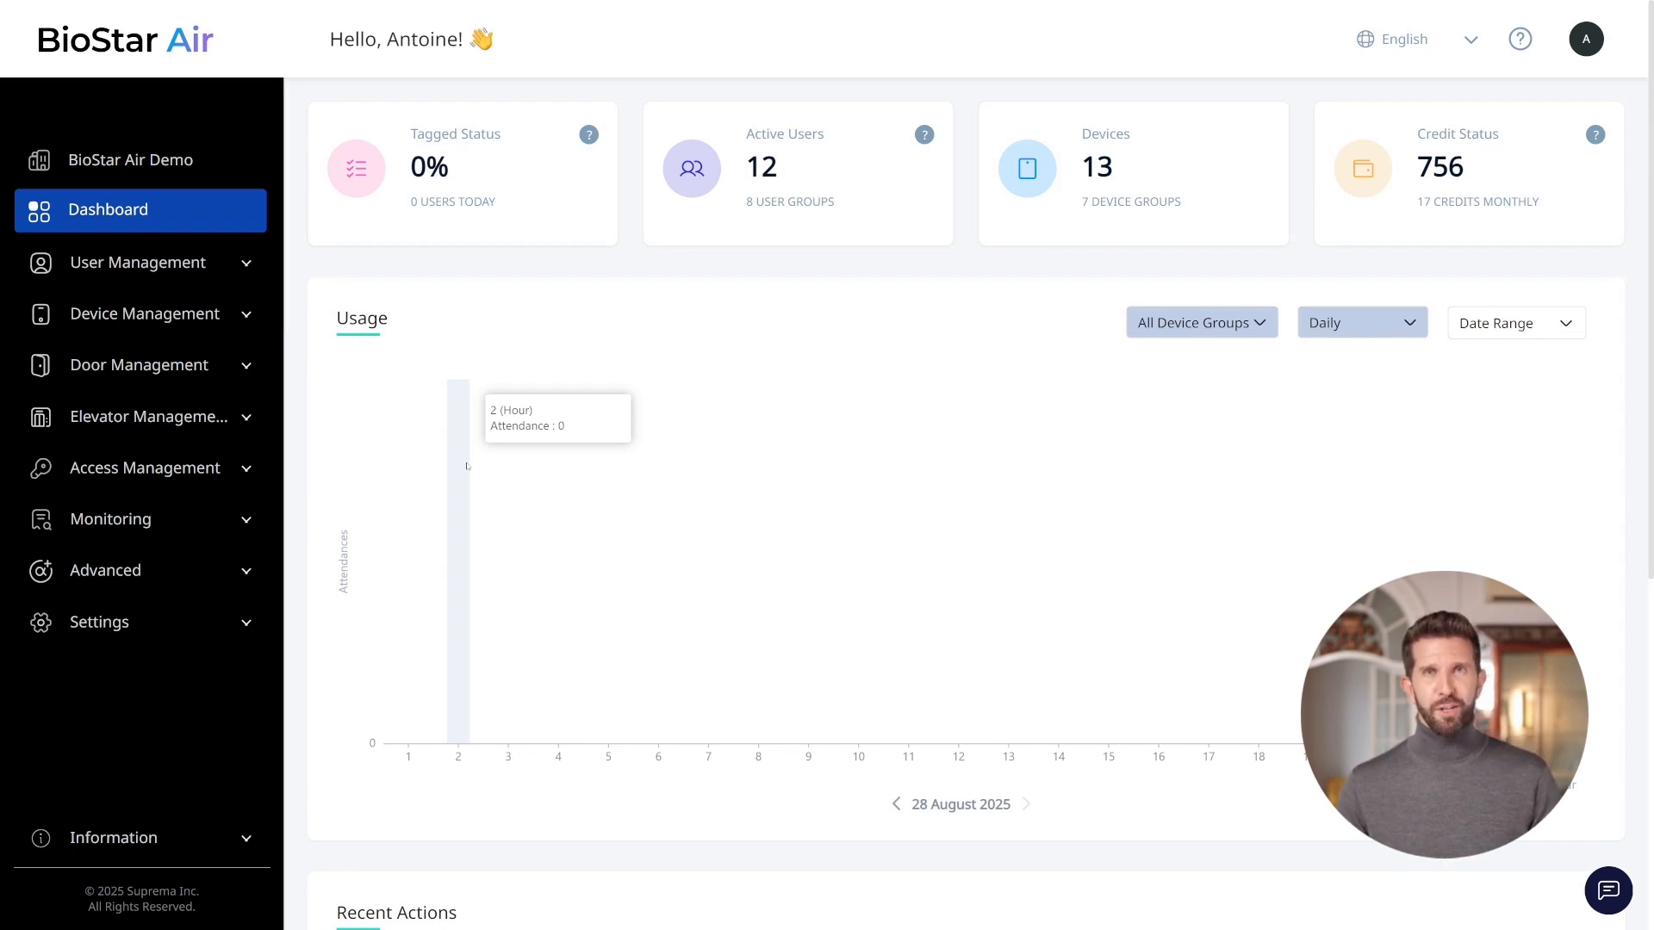
Start adding a new report-type alert in the Alert & Report settings.
click(147, 623)
scroll(142, 706, down, 1)
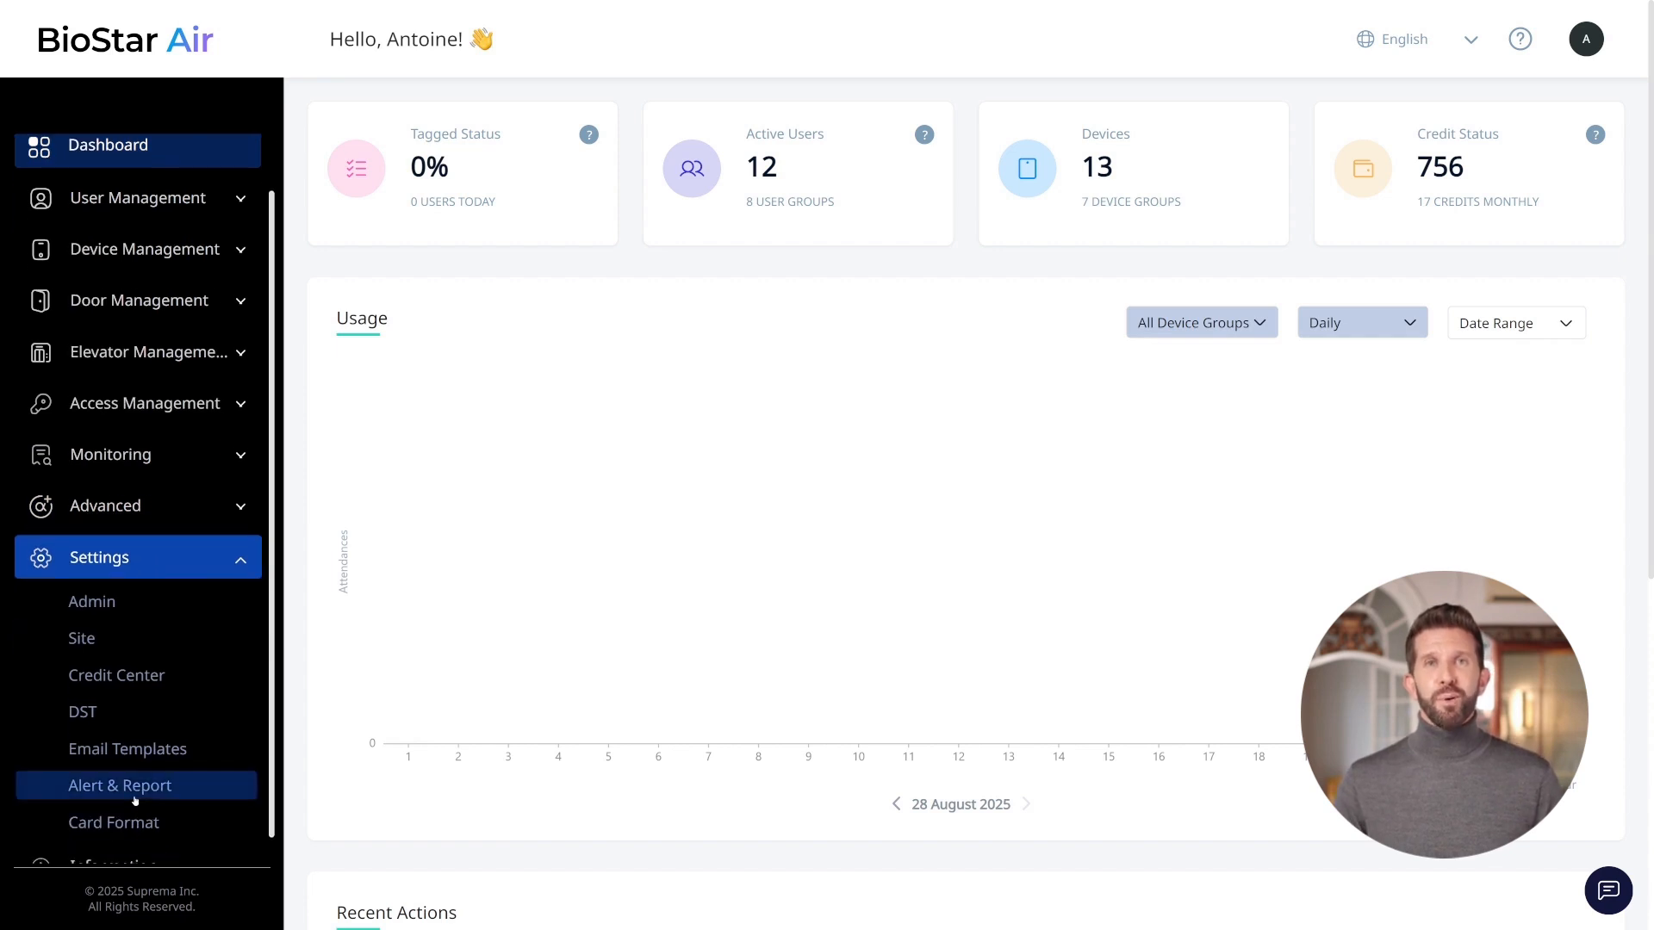
click(135, 796)
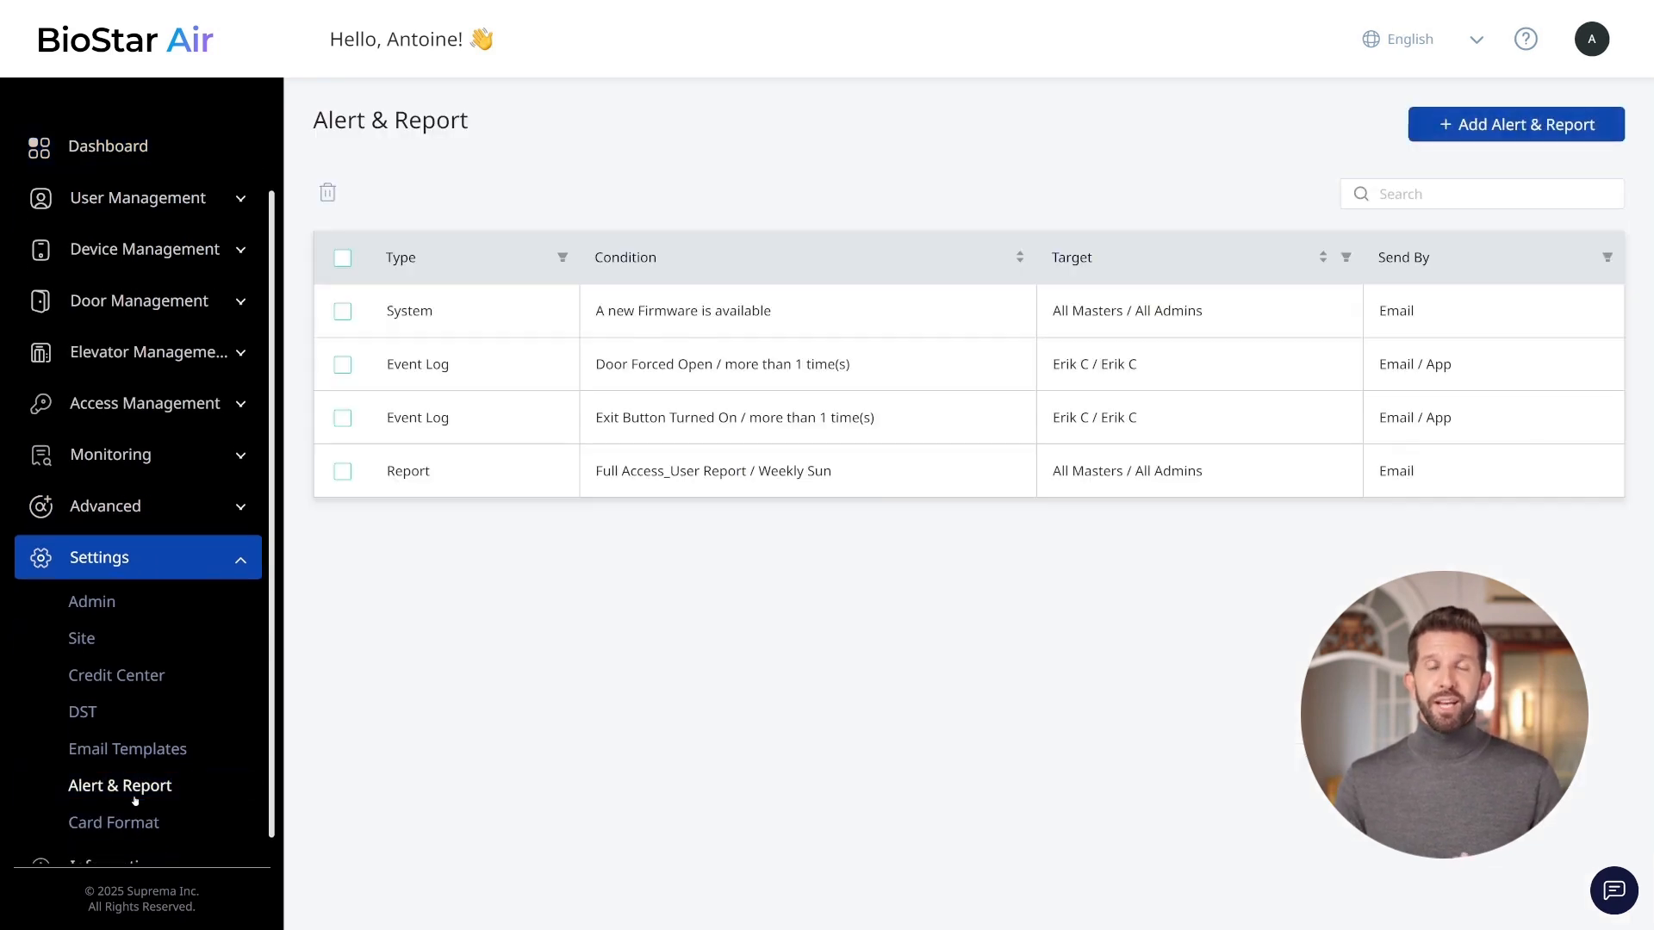
click(1520, 138)
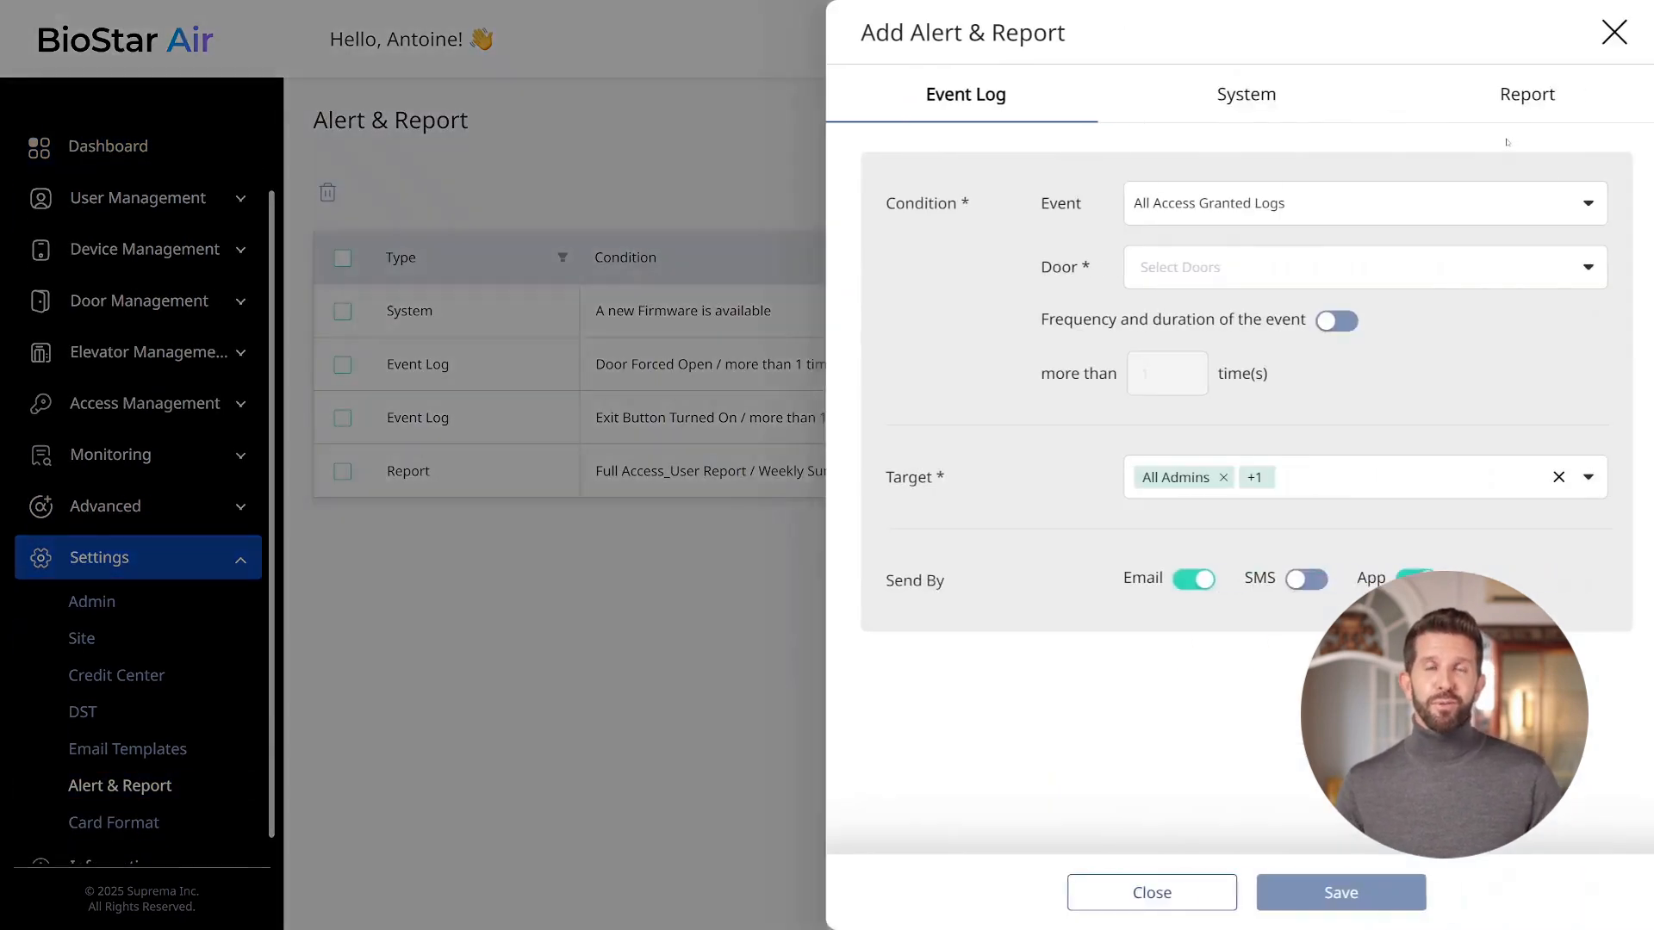
click(1495, 97)
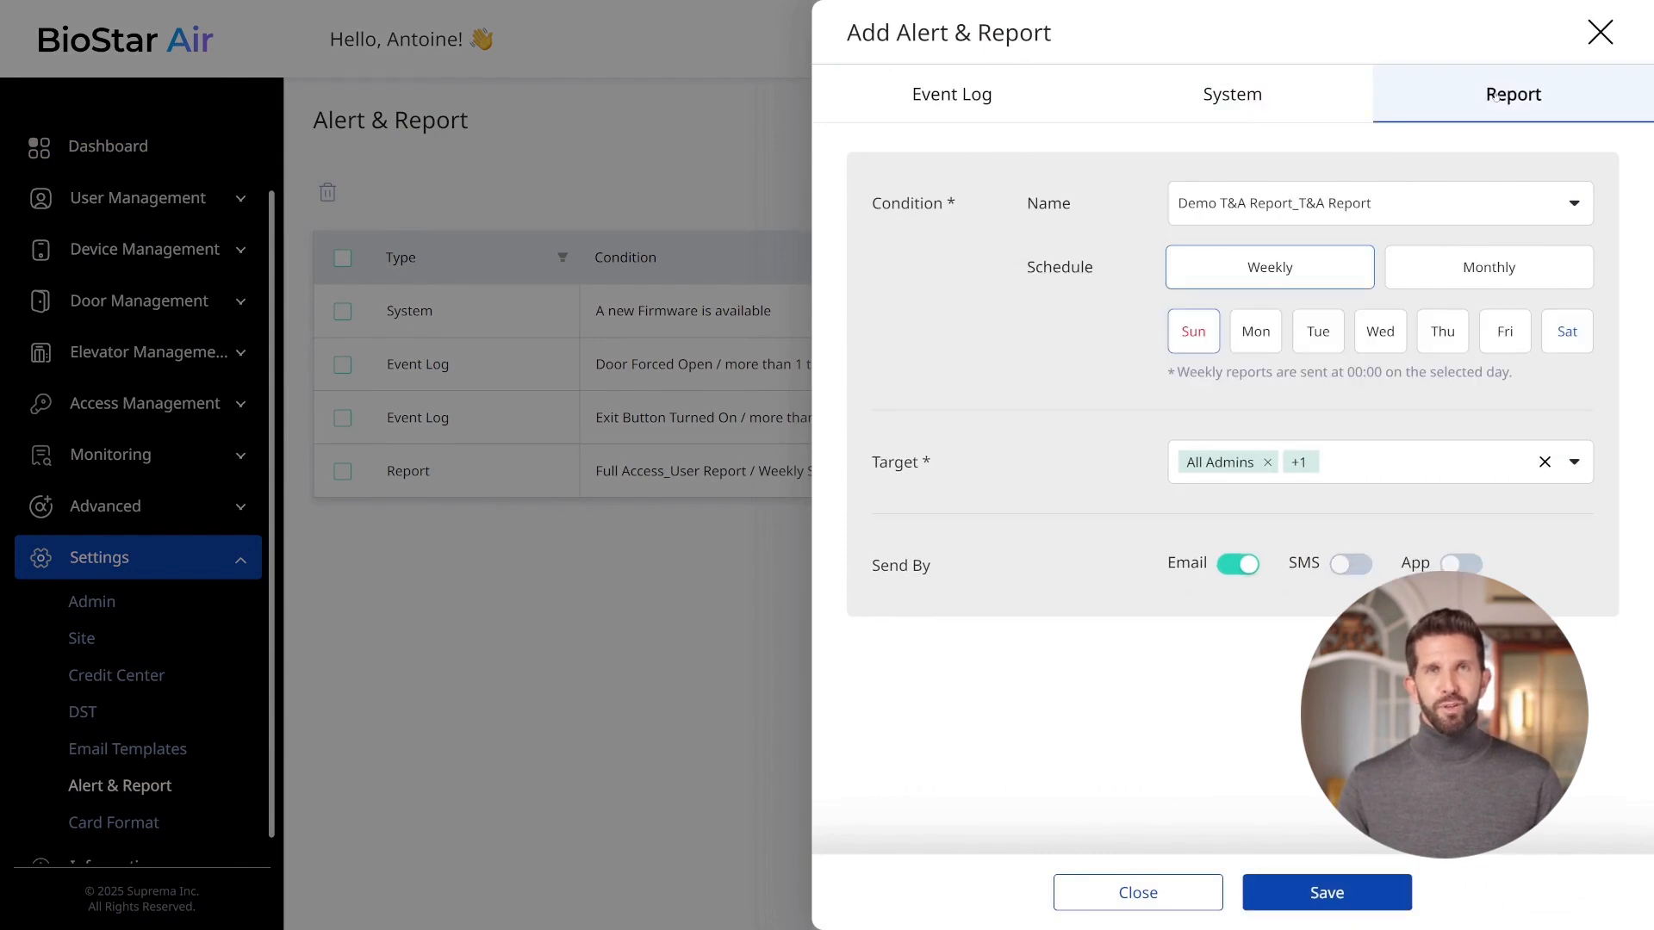
Choose Demo Event Logs Report_Event Logs Report and schedule it weekly on Tuesday.
click(1367, 207)
click(1253, 344)
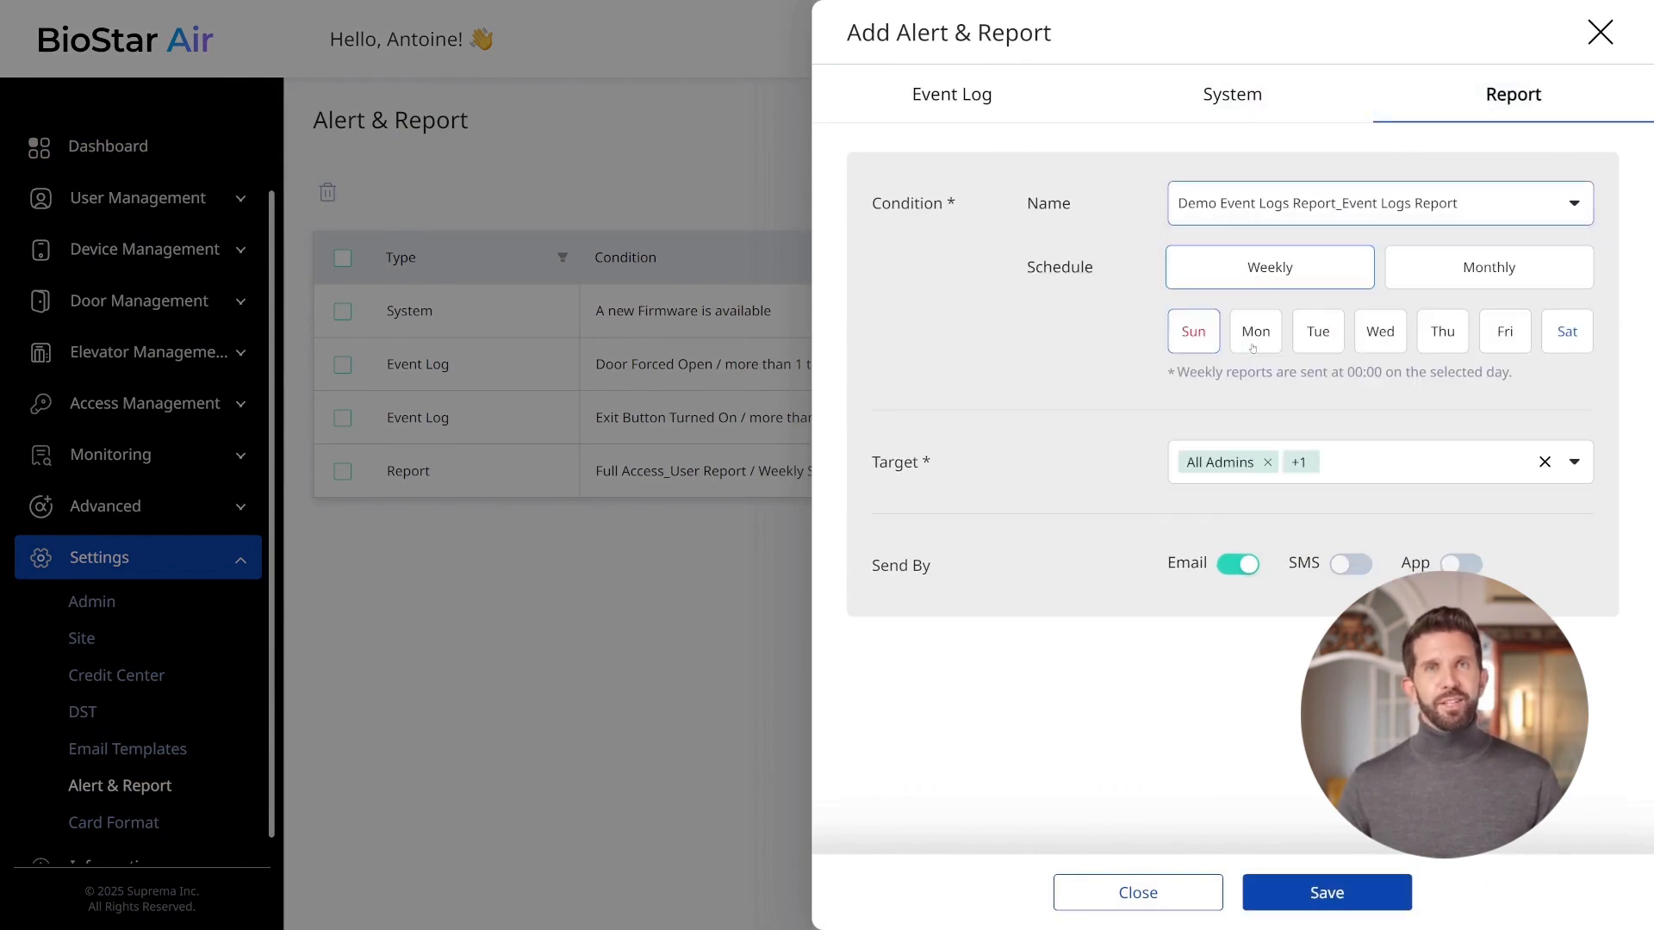
click(1456, 273)
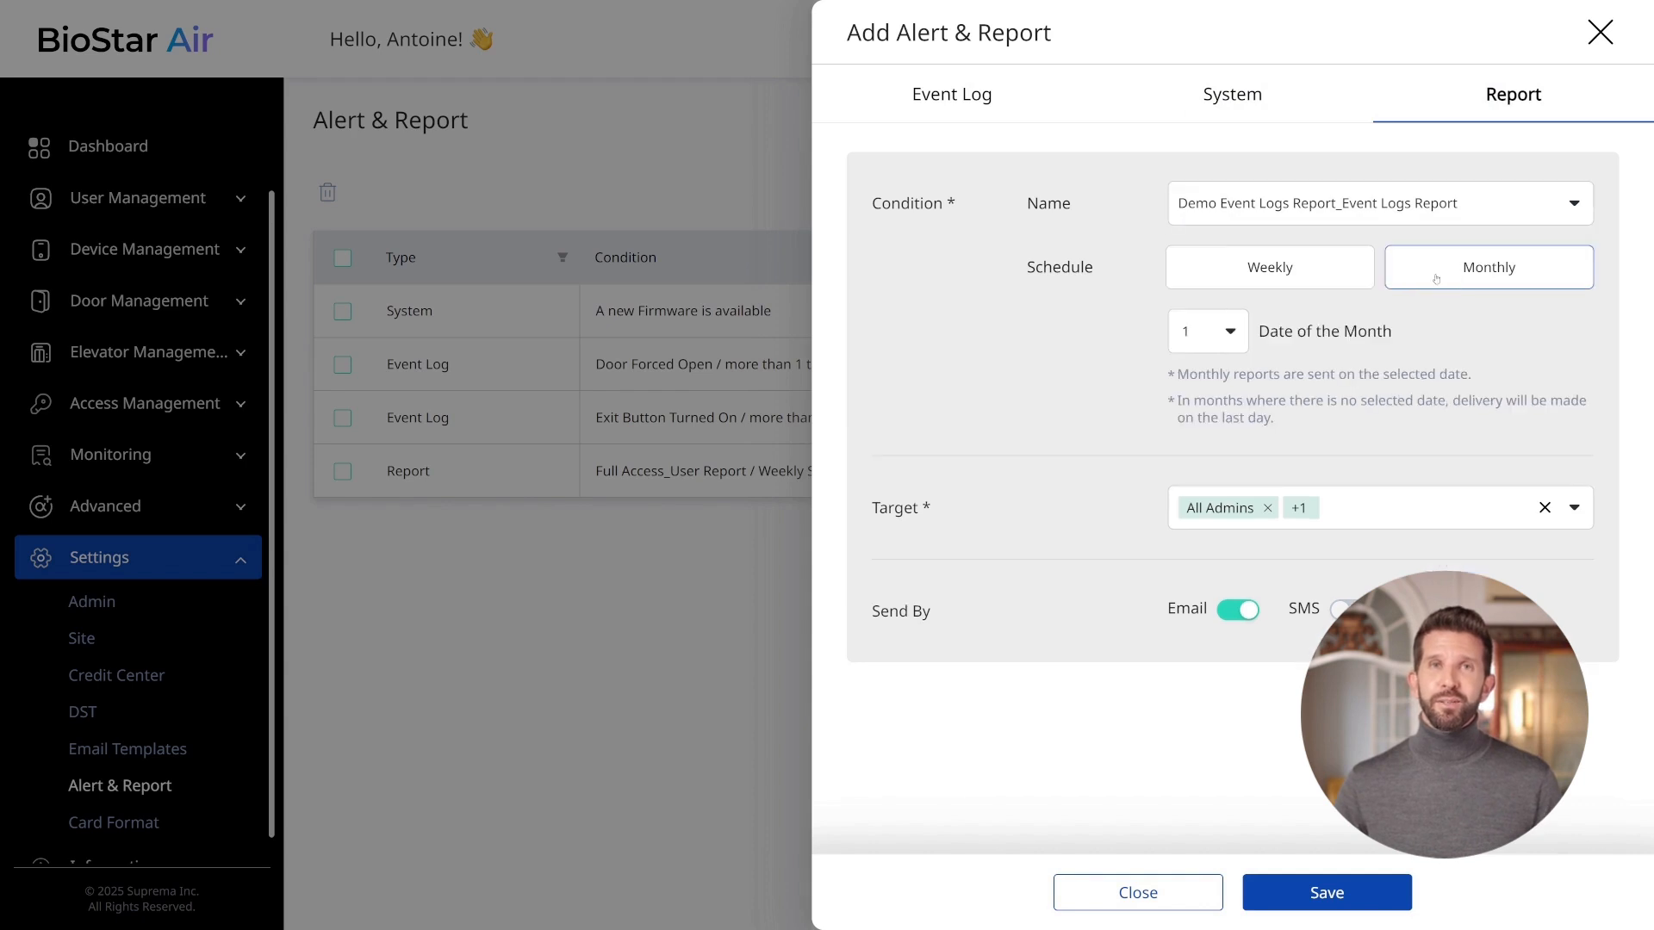
click(1313, 264)
click(1314, 338)
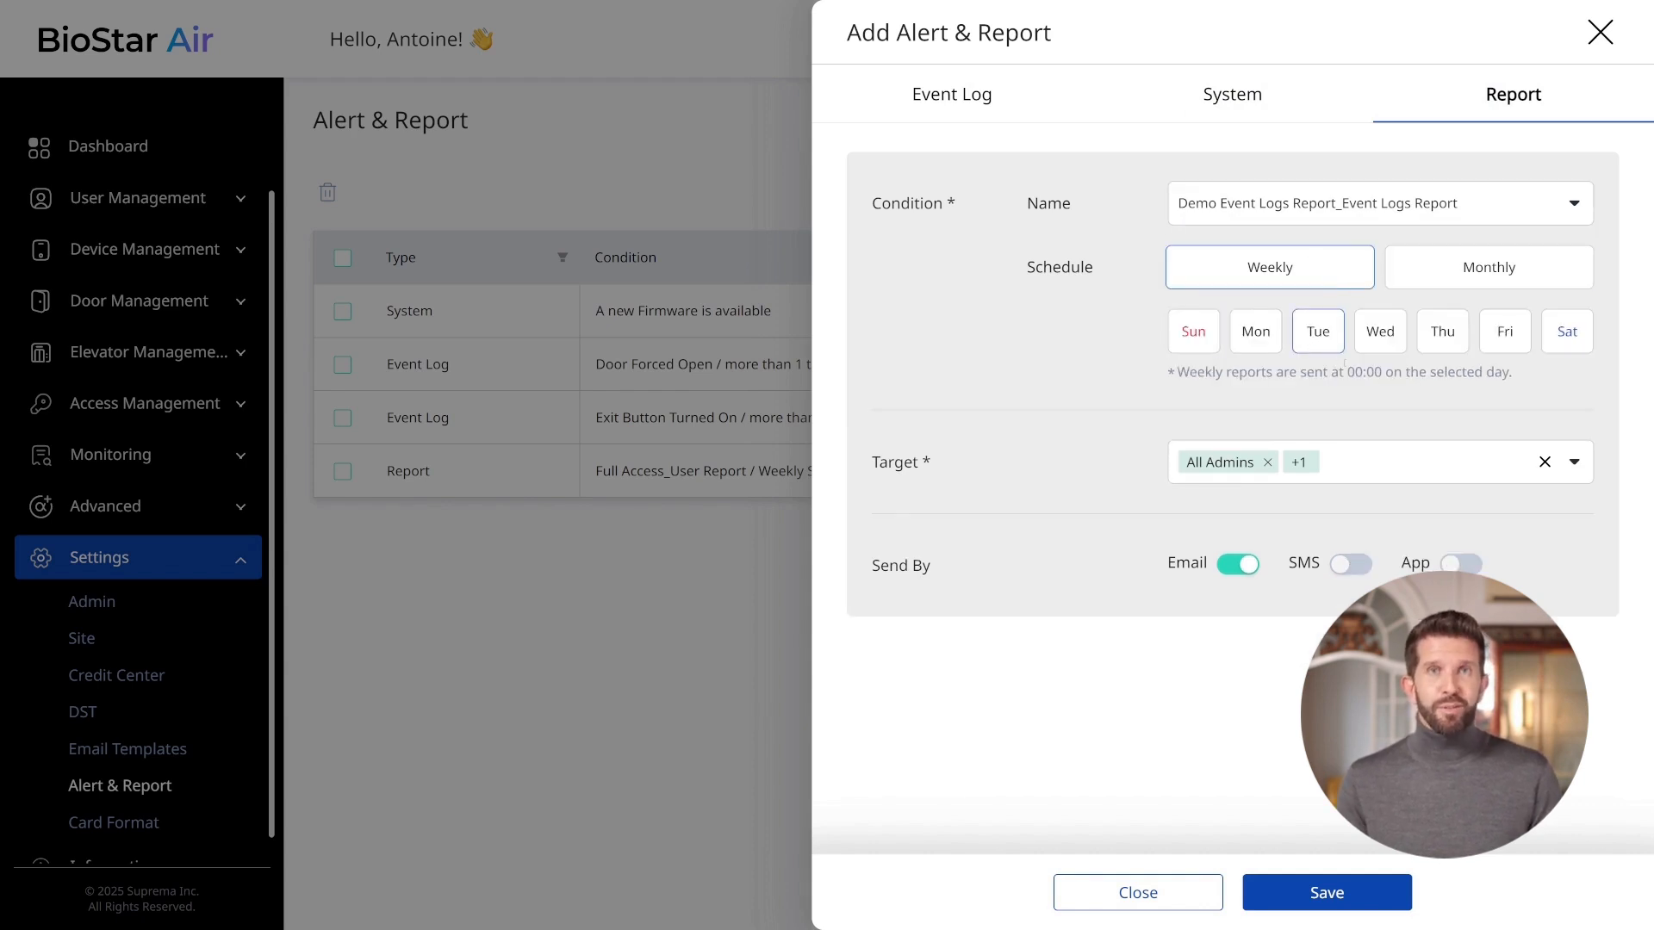
Add All Masters and an admin account to the alert's targets and save the alert.
drag(1189, 372, 1493, 385)
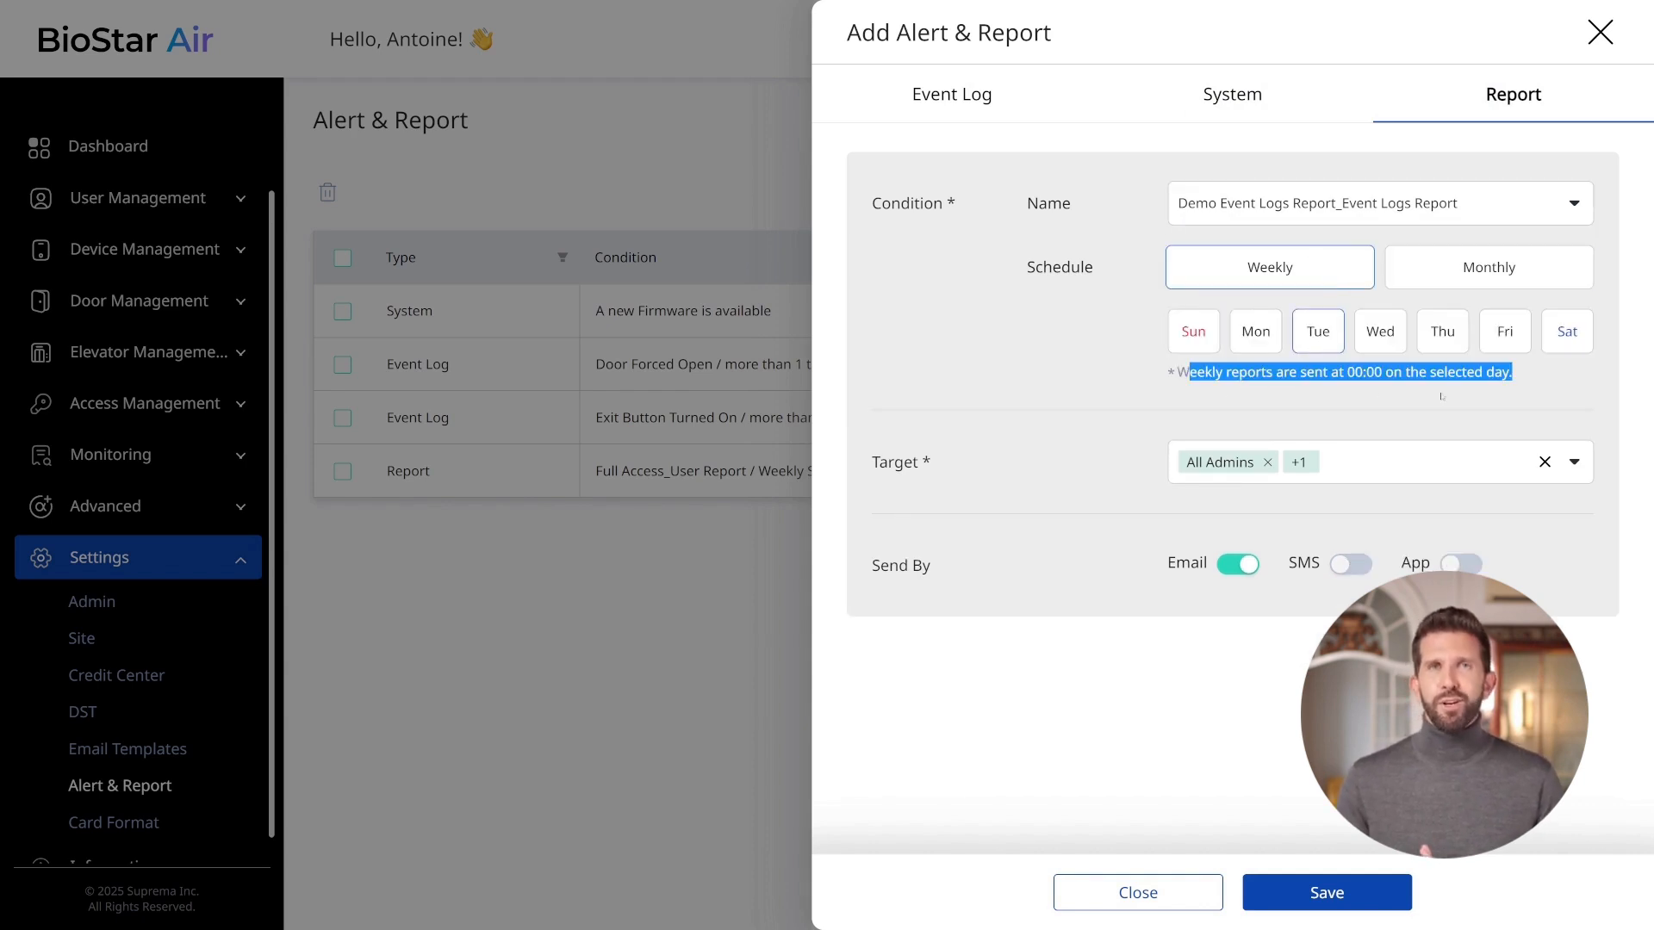
click(1520, 408)
click(1405, 468)
click(1232, 600)
click(1231, 600)
click(1235, 623)
click(1234, 623)
click(1232, 685)
click(1233, 717)
click(1232, 717)
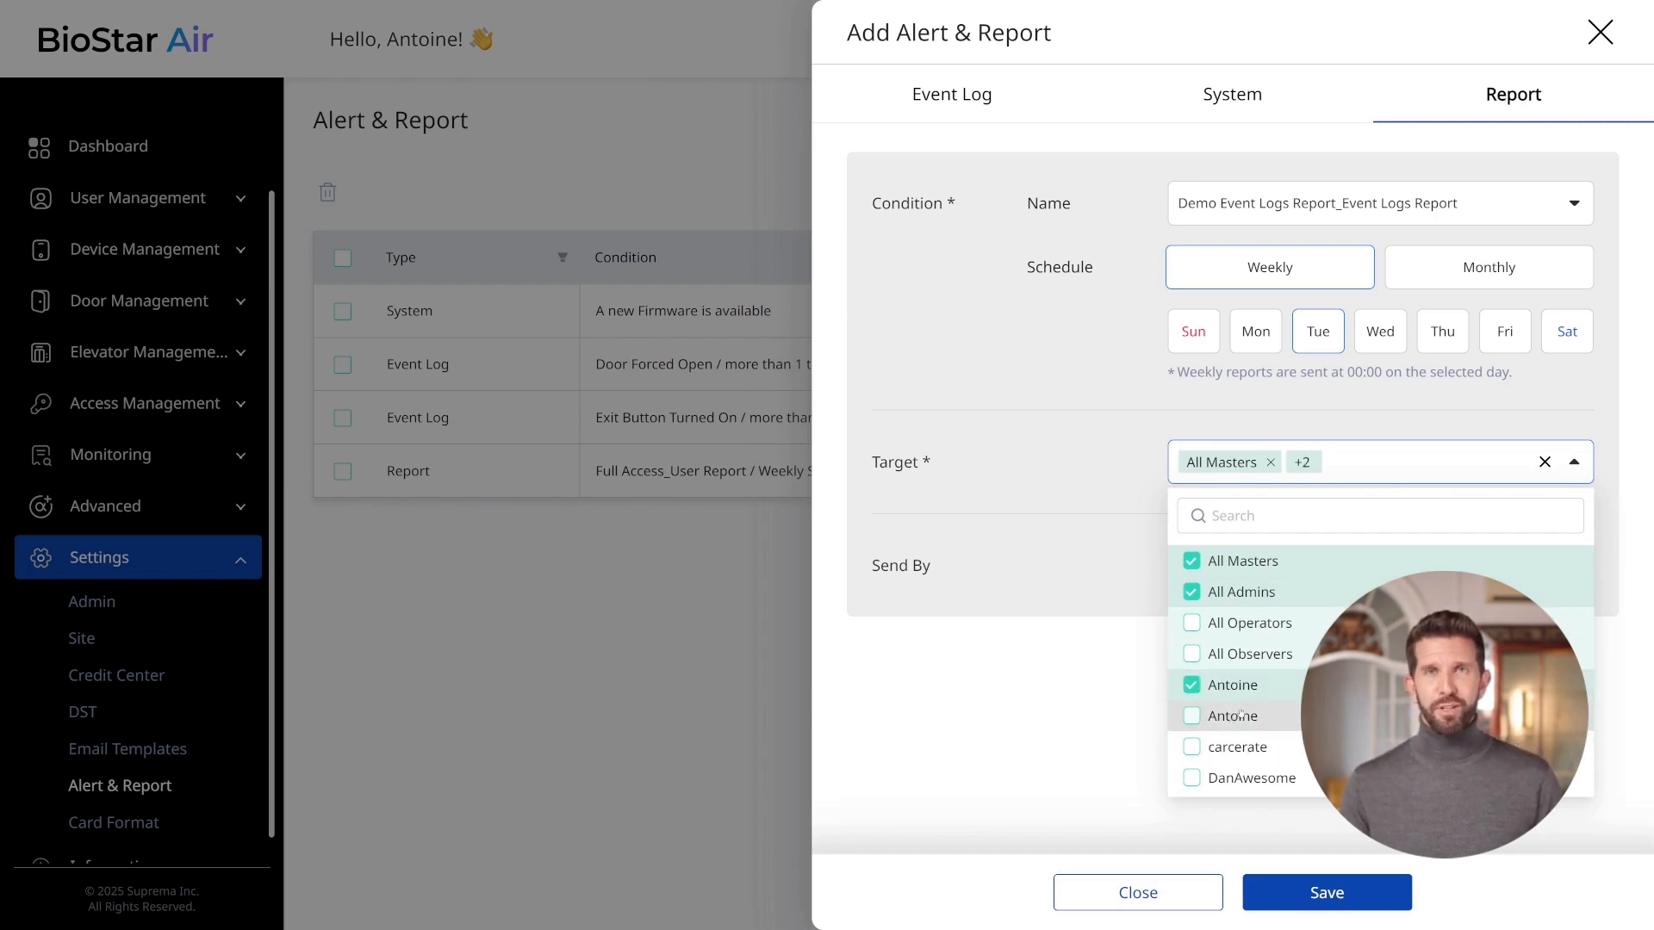
click(1394, 474)
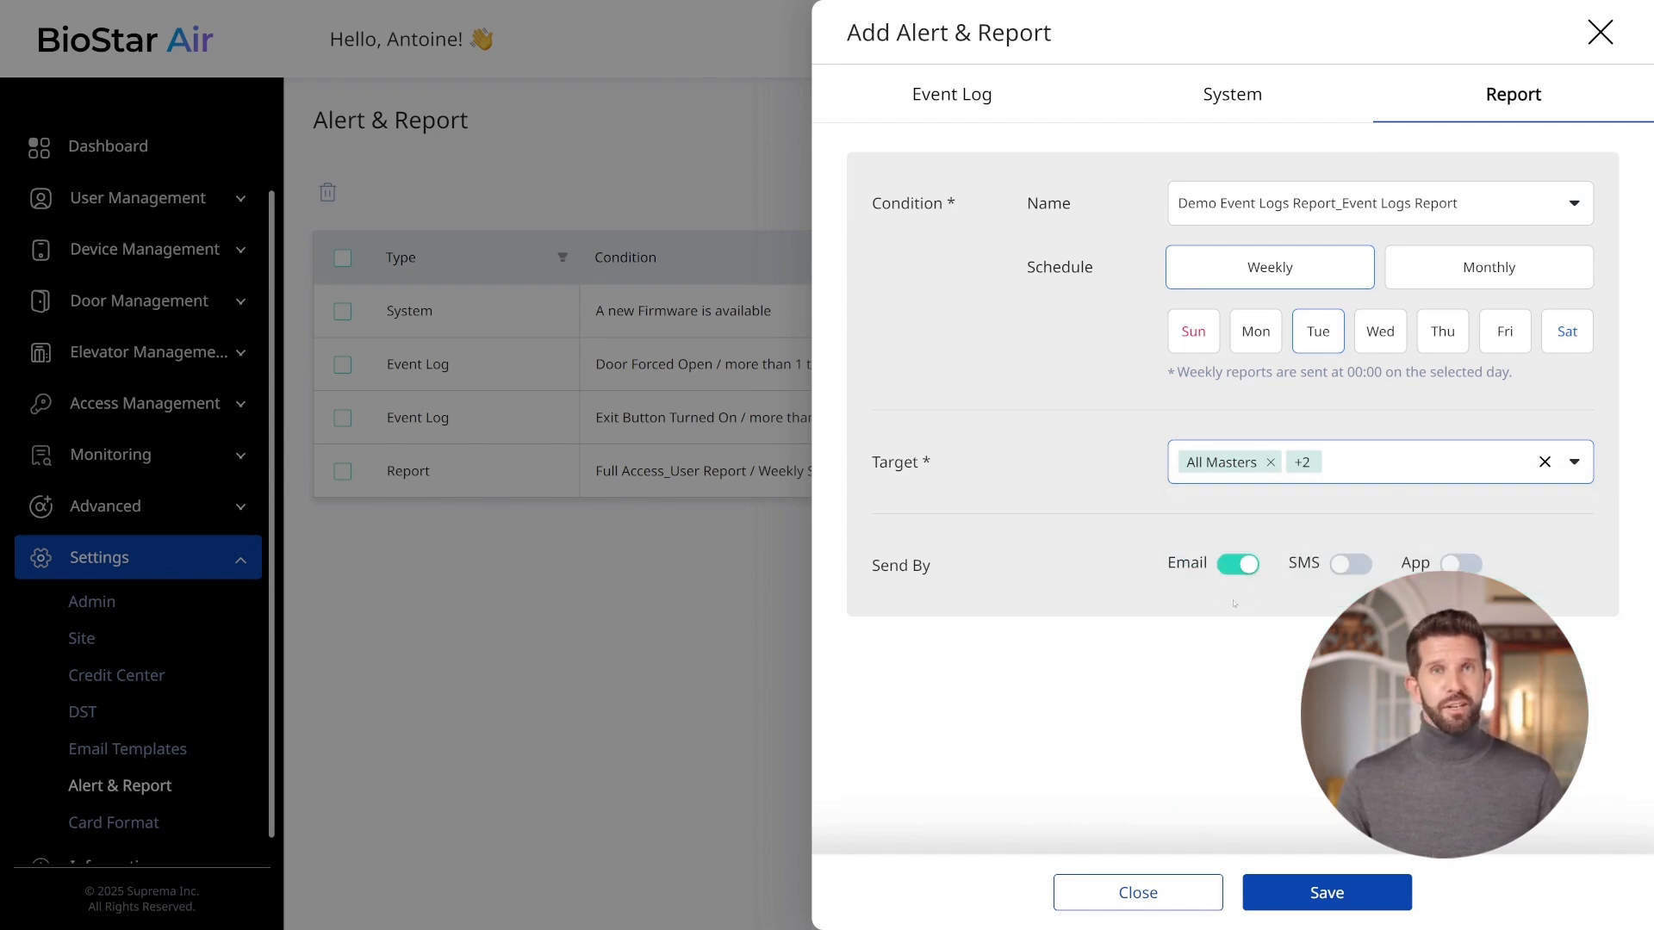
click(1318, 896)
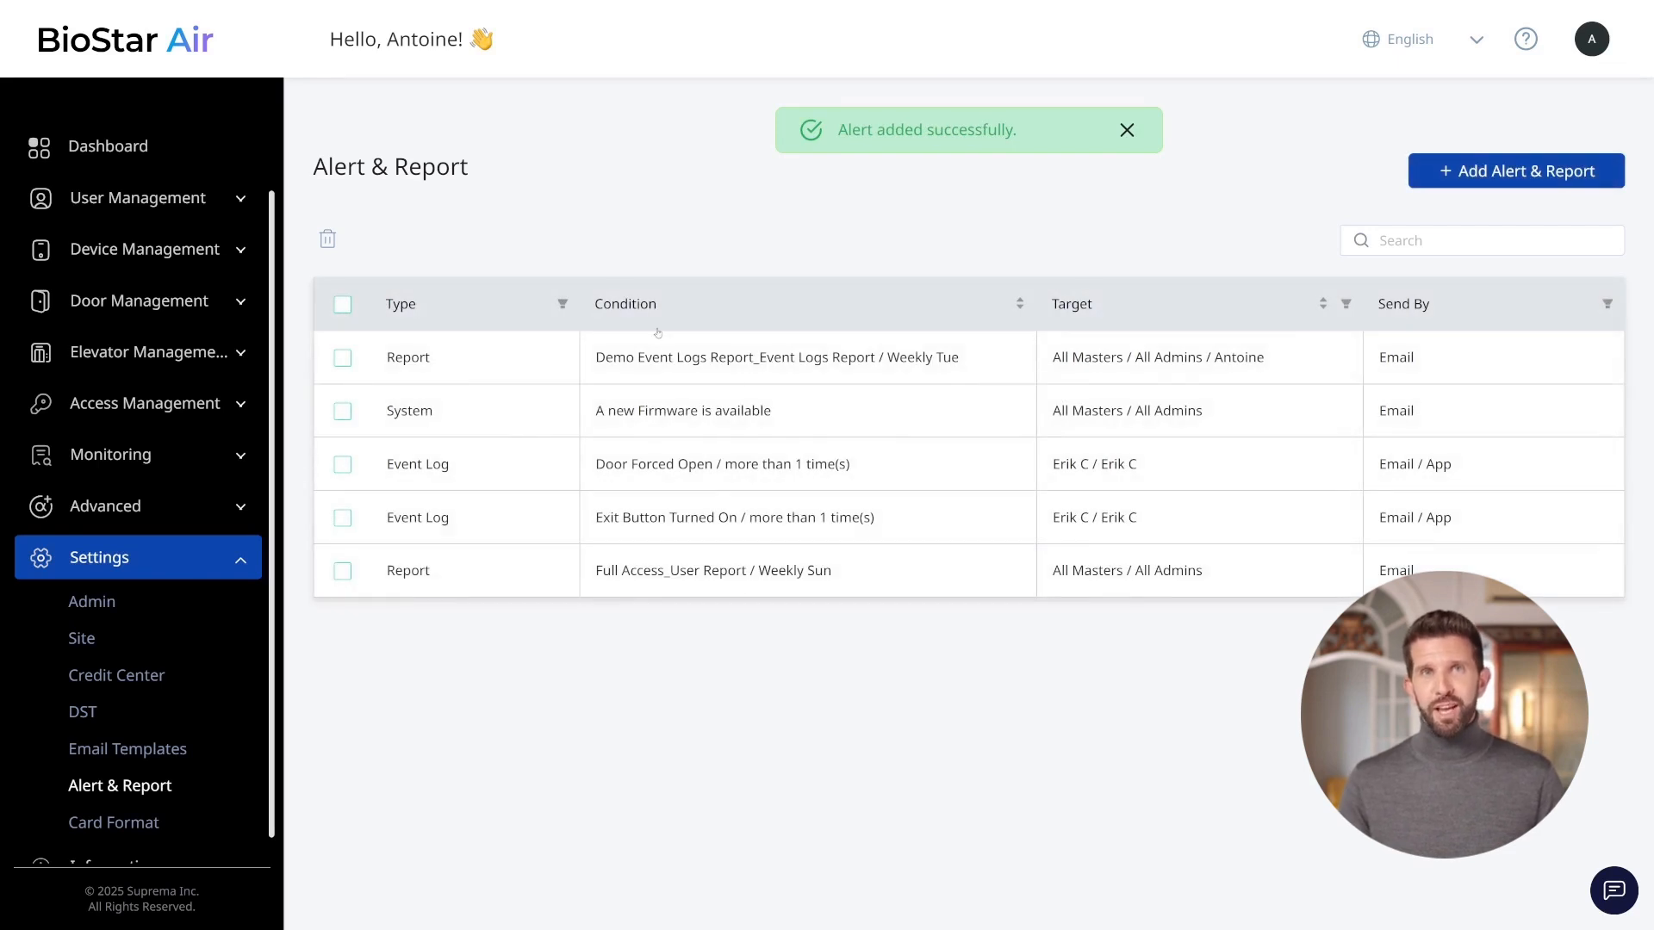